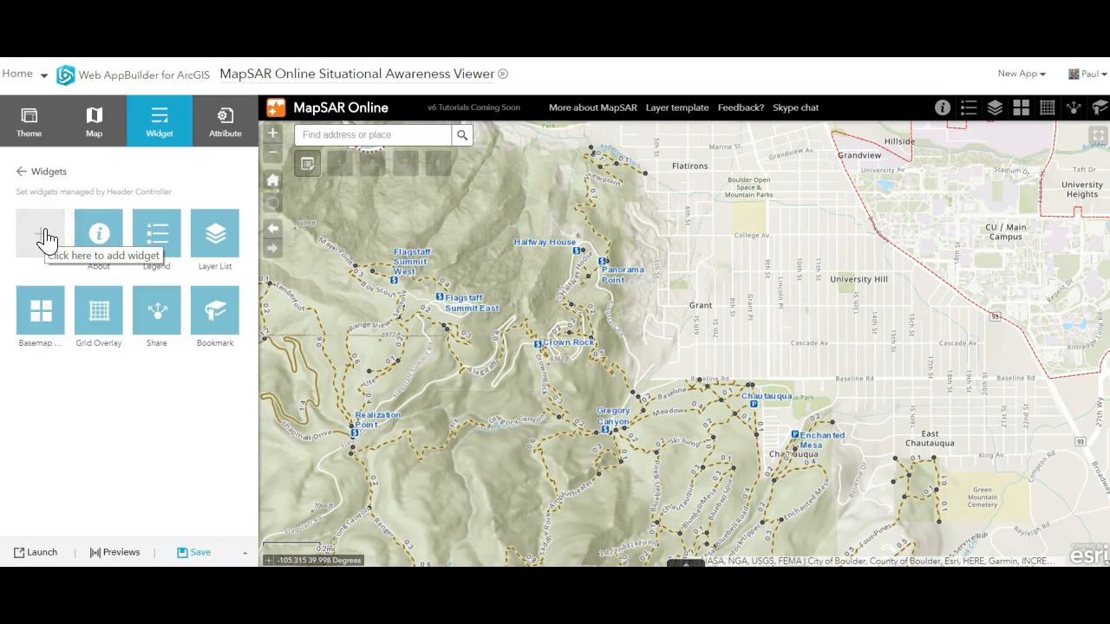
# - Add the Add Data widget to the header controller with file upload allowed, and place it directly after the basemap widget
pyautogui.click(45, 233)
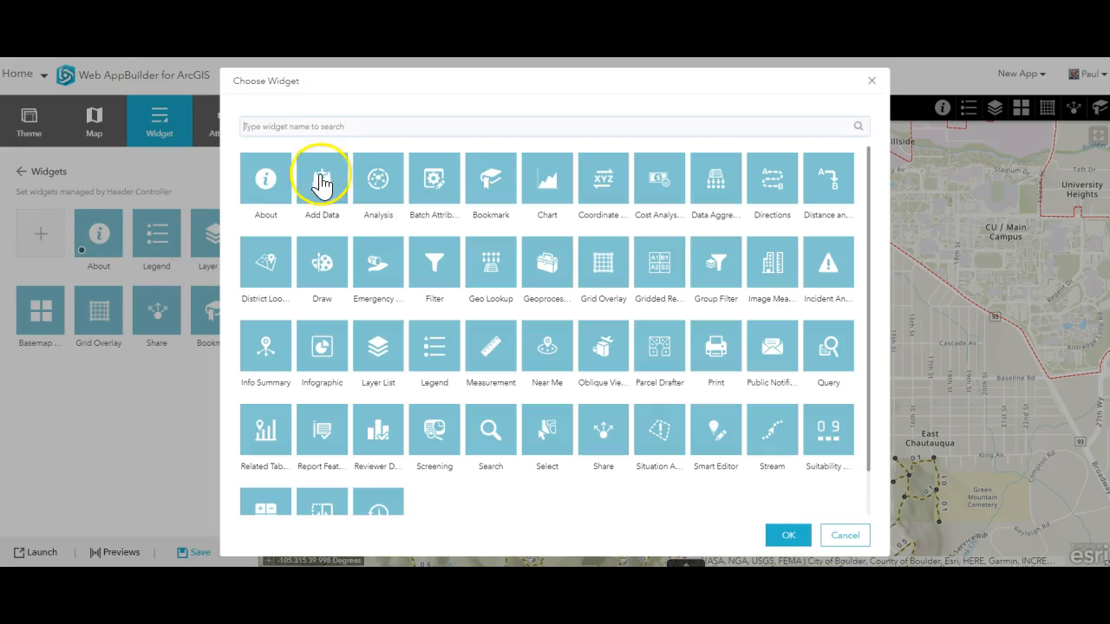
pyautogui.click(323, 189)
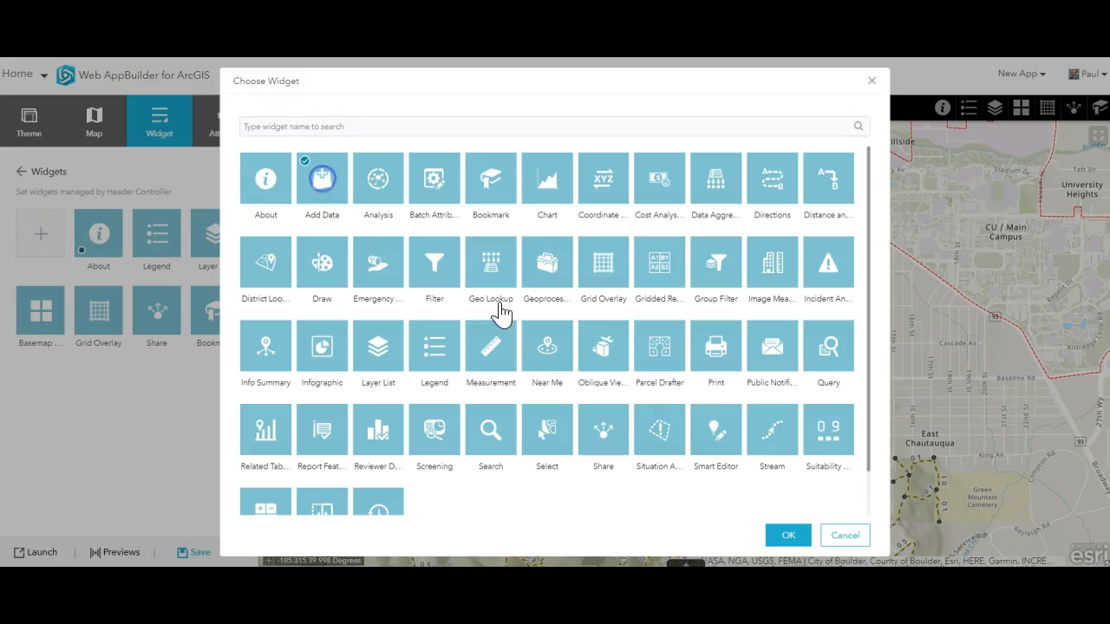
pyautogui.click(783, 539)
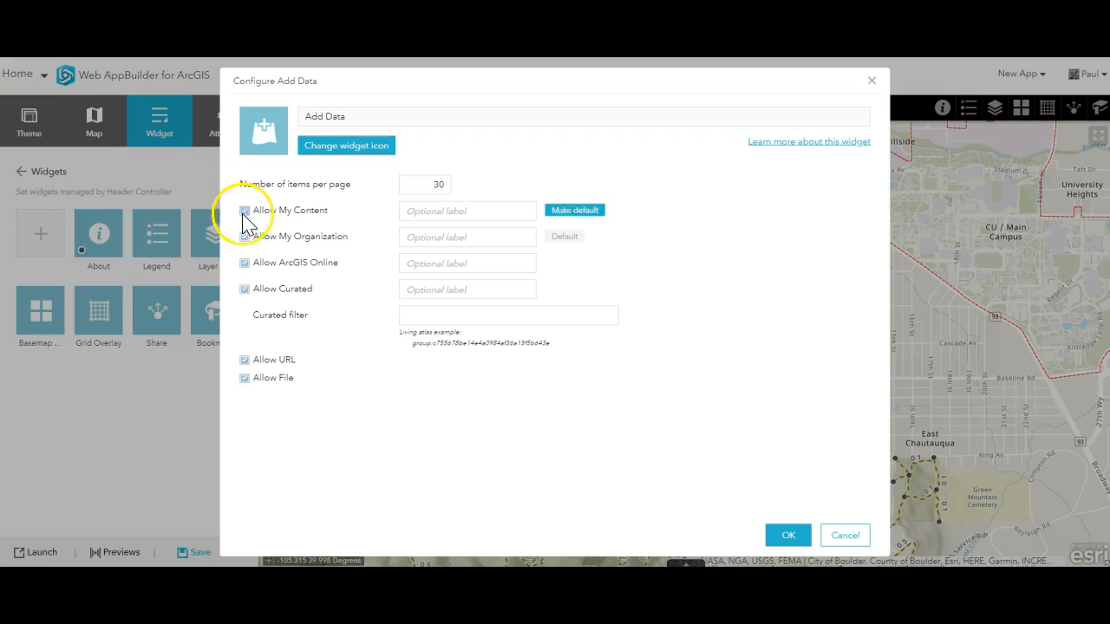
pyautogui.click(245, 381)
pyautogui.click(787, 537)
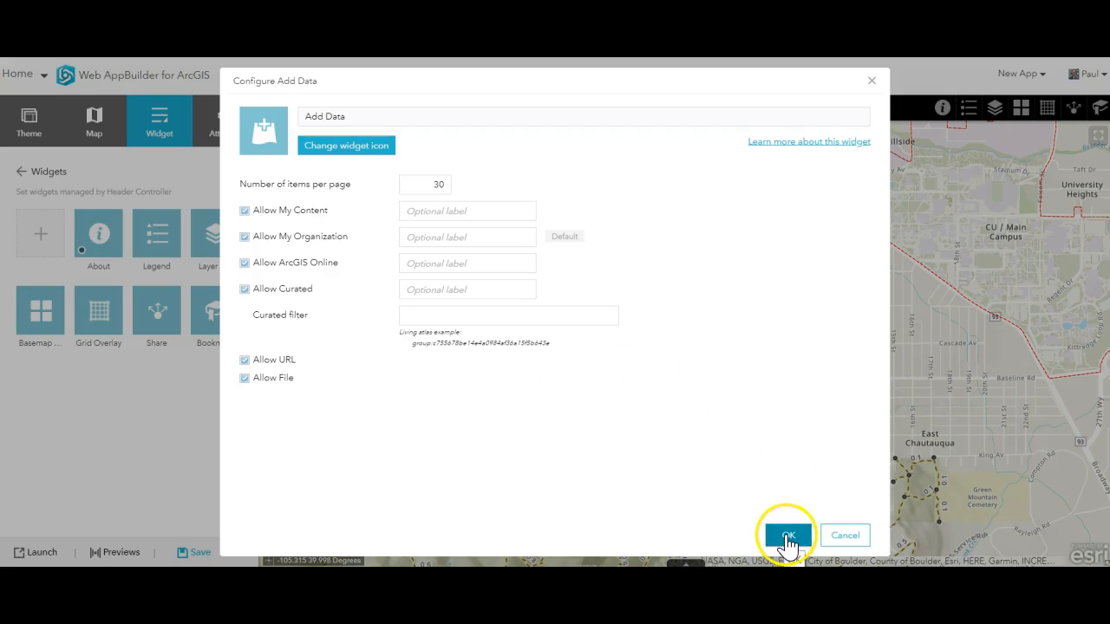
pyautogui.moveTo(30, 382); pyautogui.dragTo(87, 319)
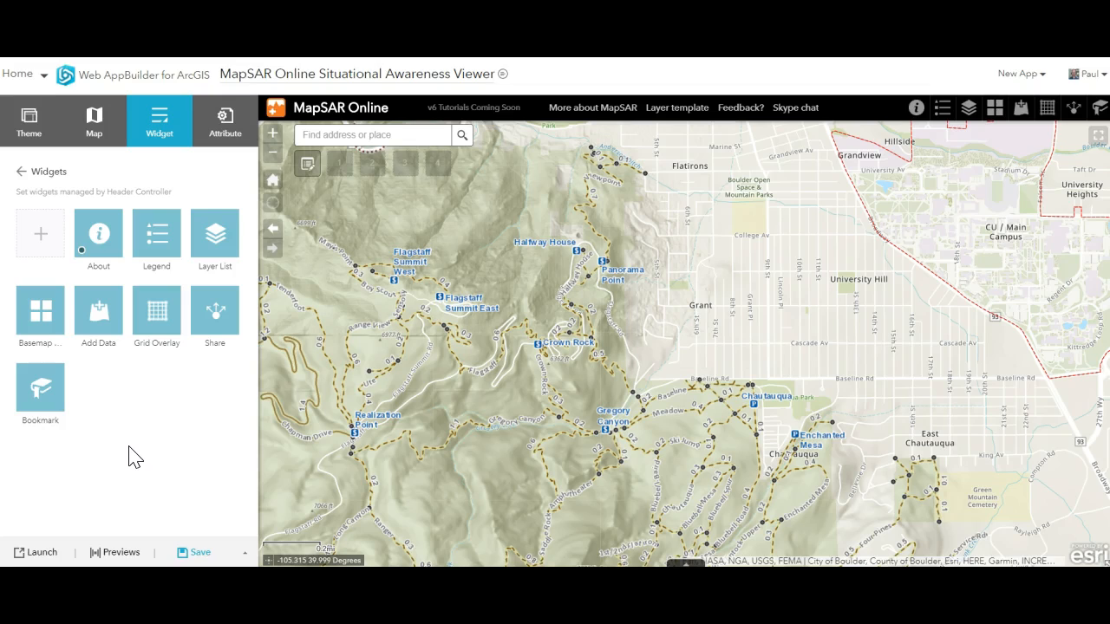
# - Return to the main widget list and add the Situation Awareness widget to the first empty on-screen placeholder
pyautogui.click(23, 171)
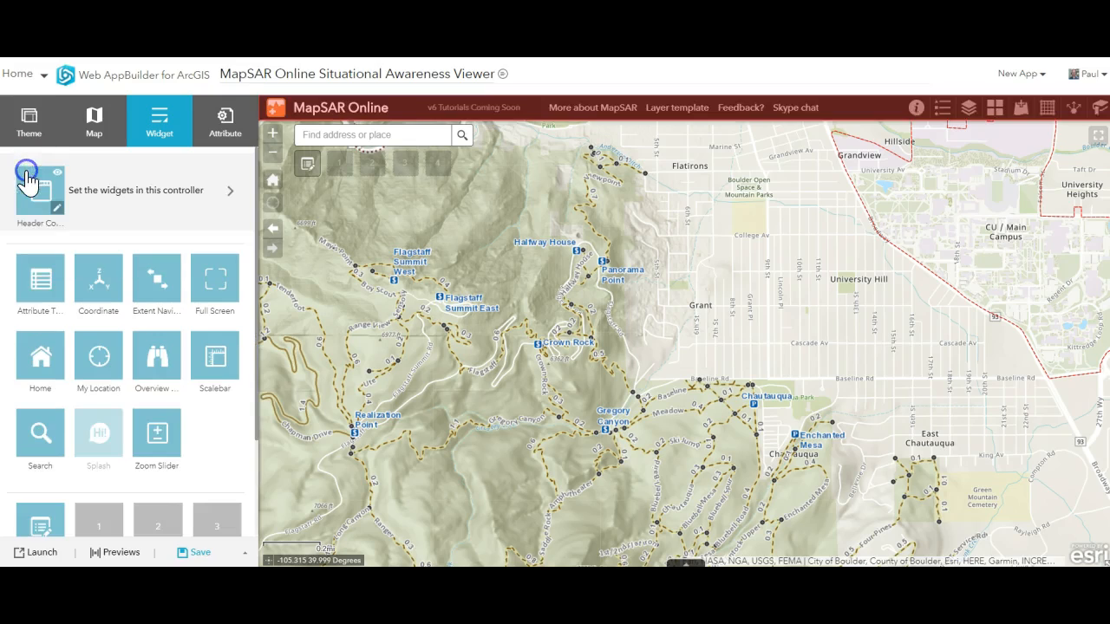
pyautogui.scroll(-2, 130, 408)
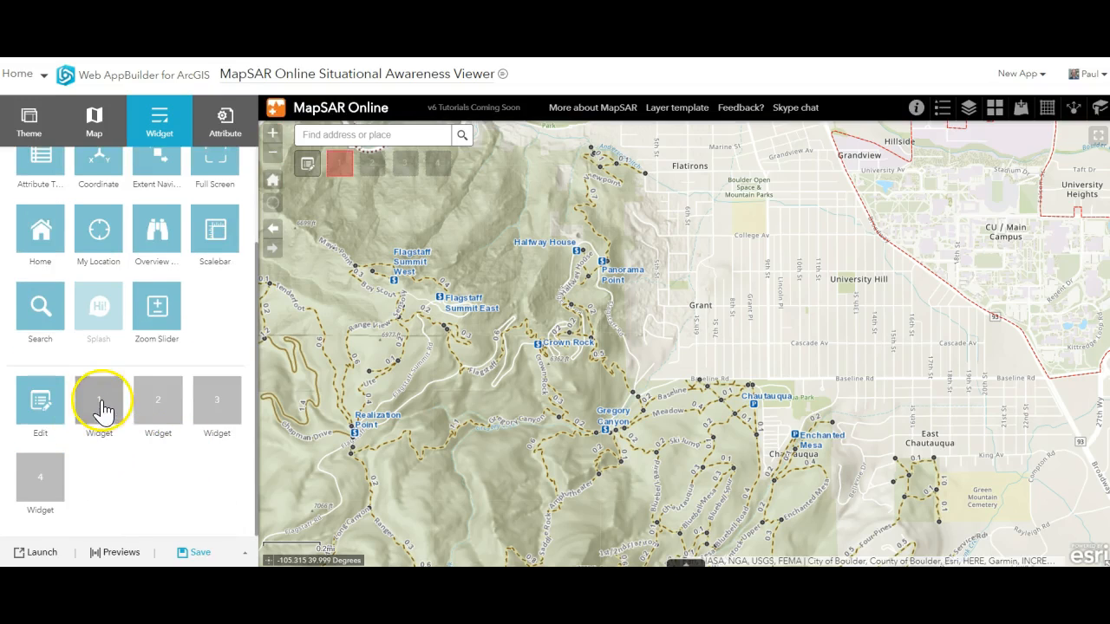
pyautogui.click(102, 403)
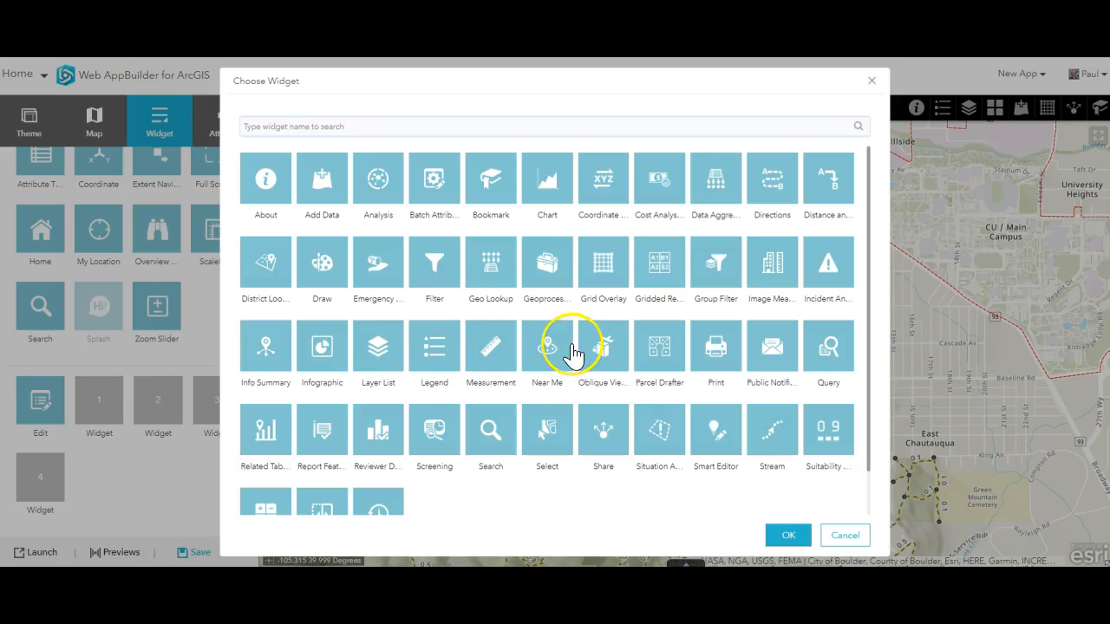
pyautogui.click(665, 431)
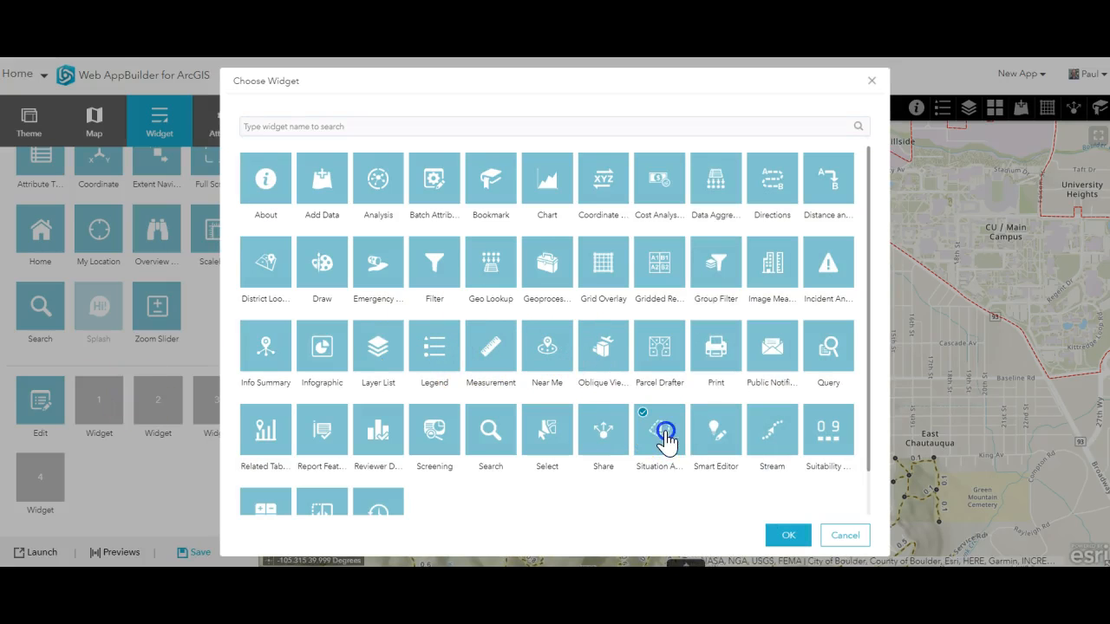
pyautogui.click(789, 536)
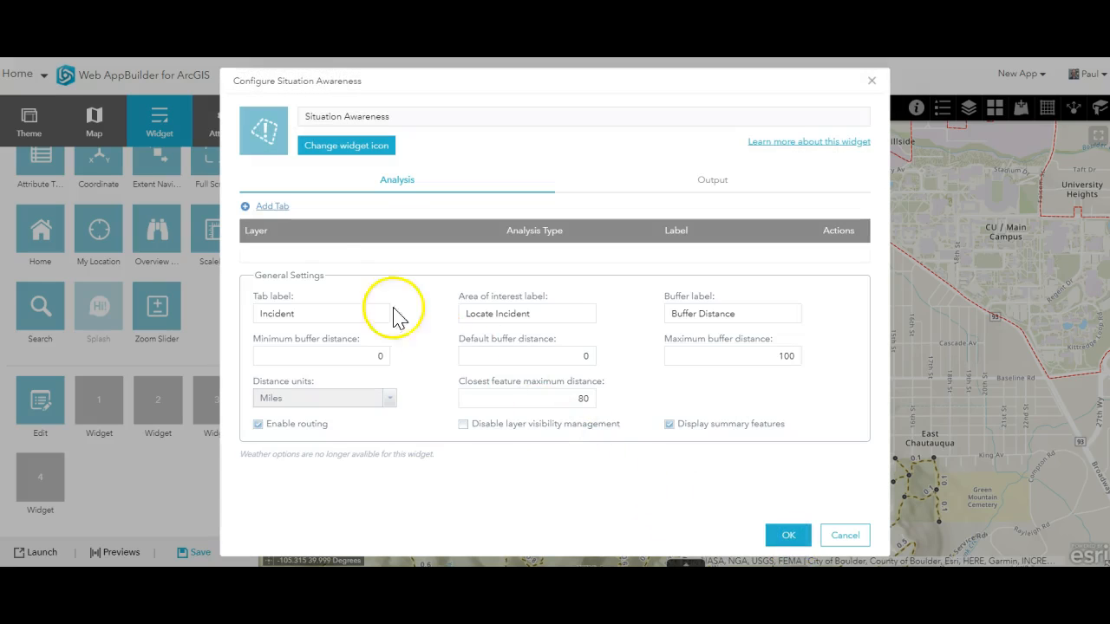
# - In the Situation Awareness output settings, enable saving of lines to the MapSAR - Routes layer and accept the configuration
pyautogui.click(688, 193)
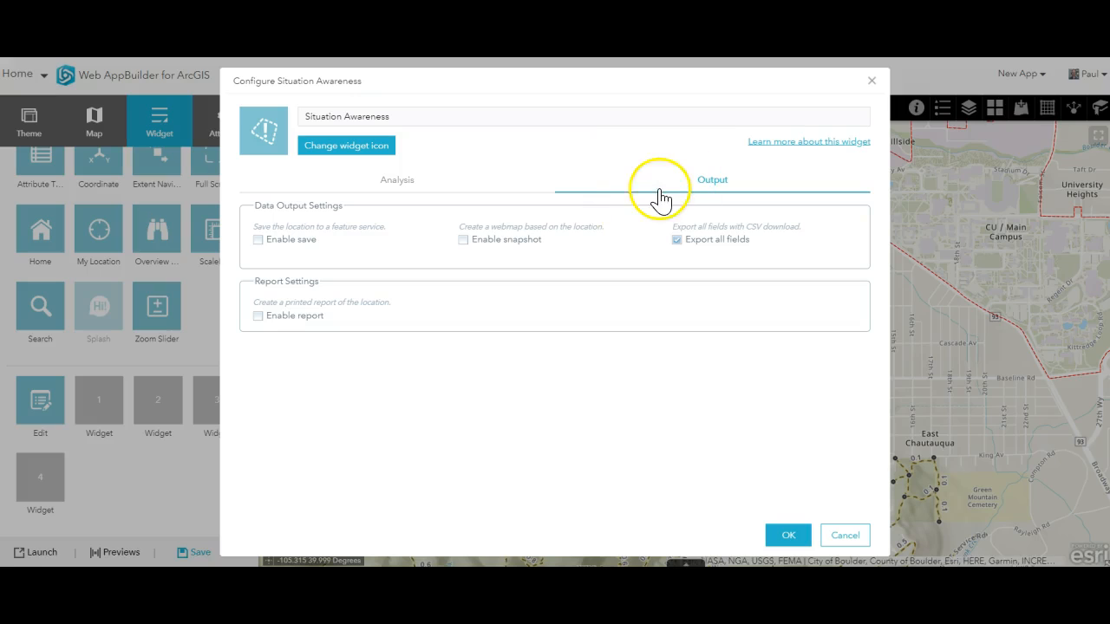
pyautogui.click(258, 240)
pyautogui.click(263, 282)
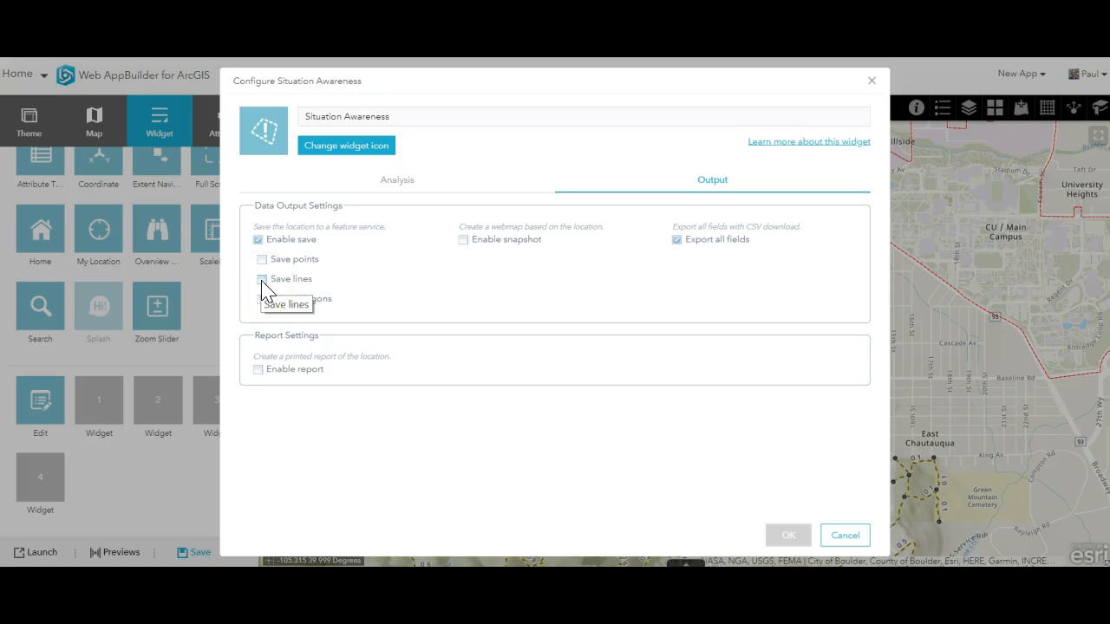
pyautogui.click(262, 281)
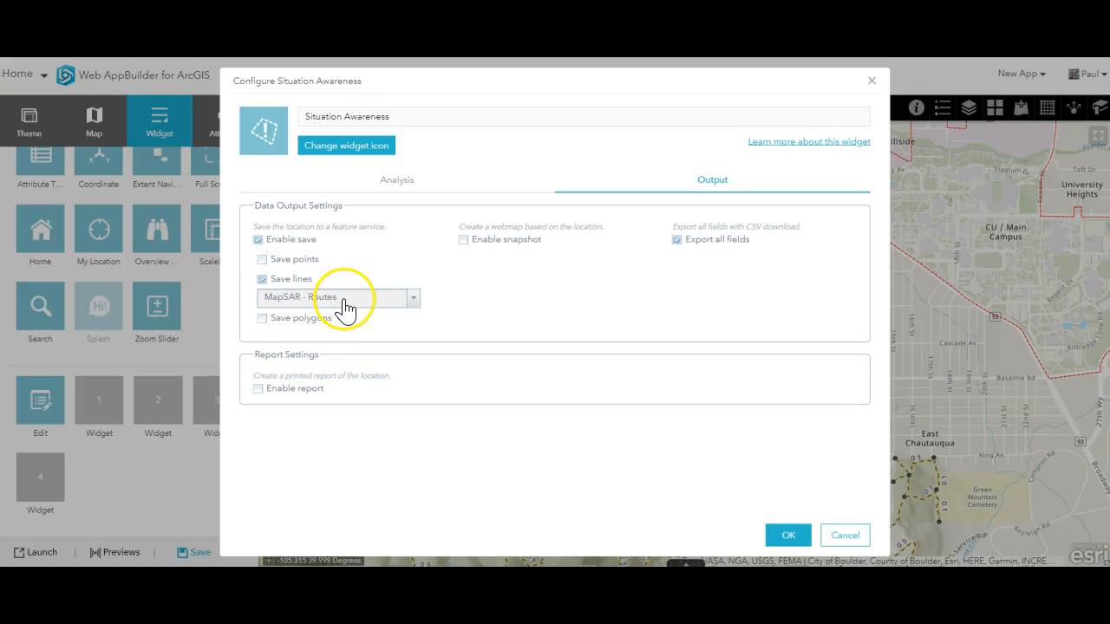
pyautogui.click(345, 300)
pyautogui.click(365, 317)
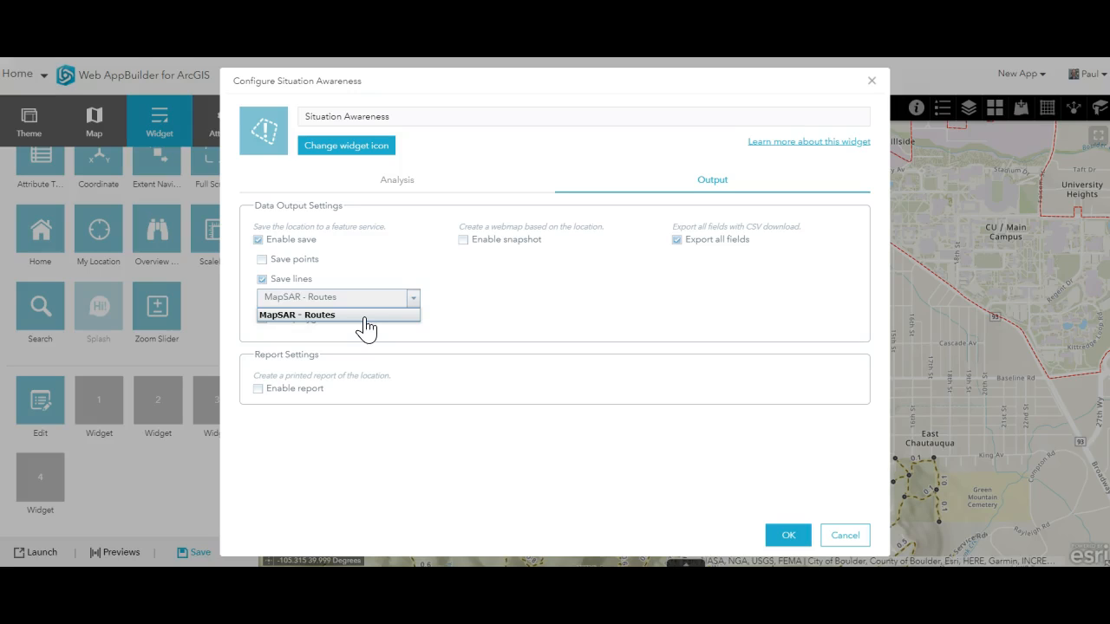
pyautogui.click(366, 317)
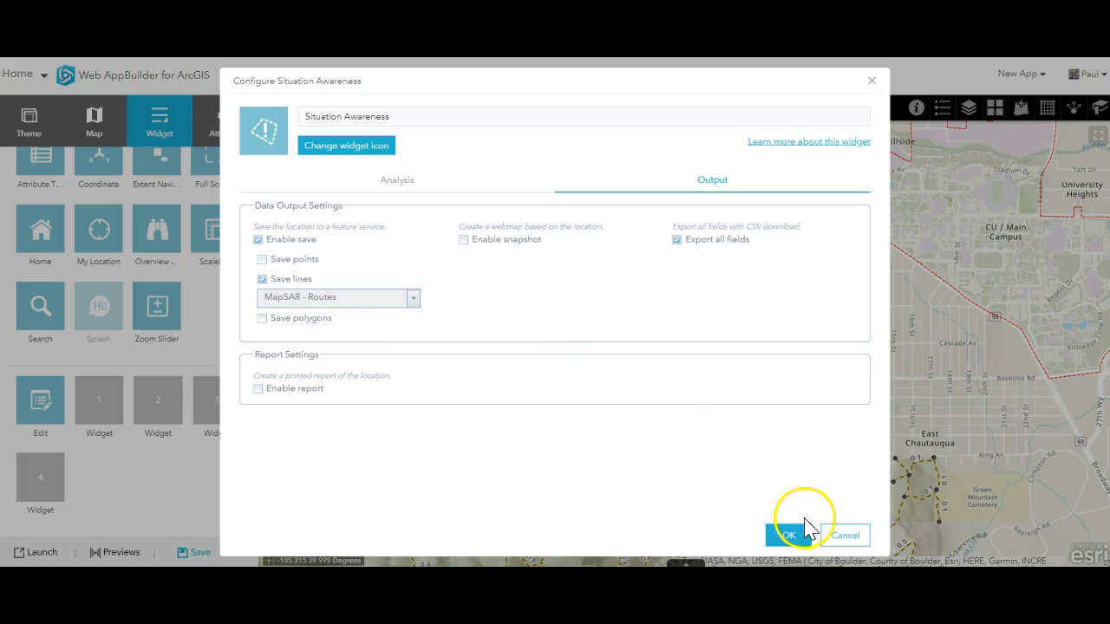
pyautogui.click(788, 536)
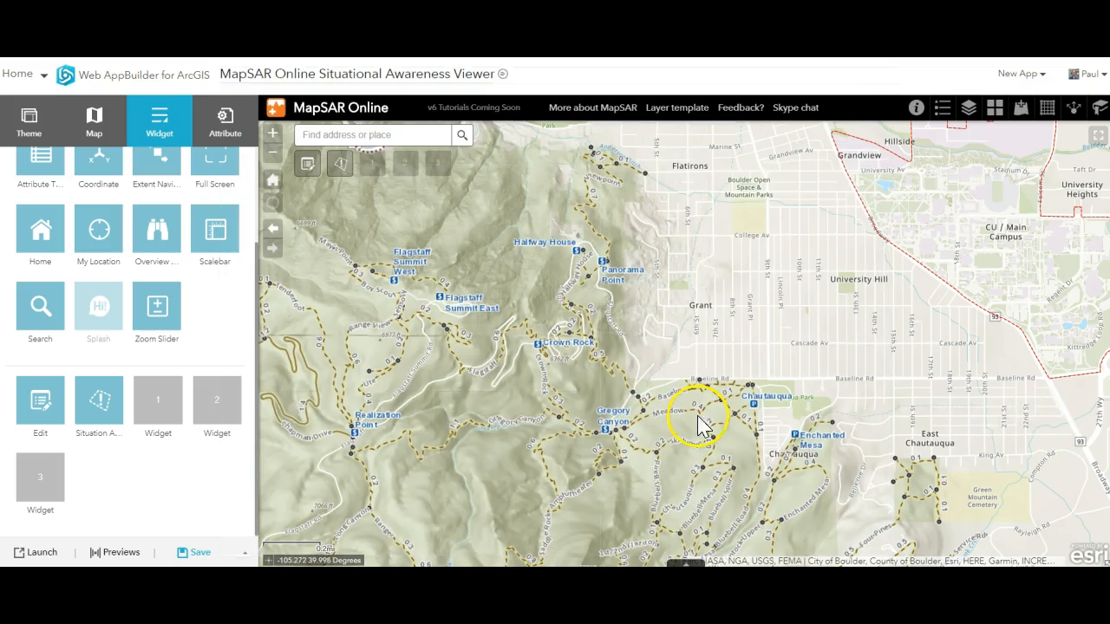
# - Save the app, launch it for viewing, and dismiss its About information
pyautogui.click(198, 555)
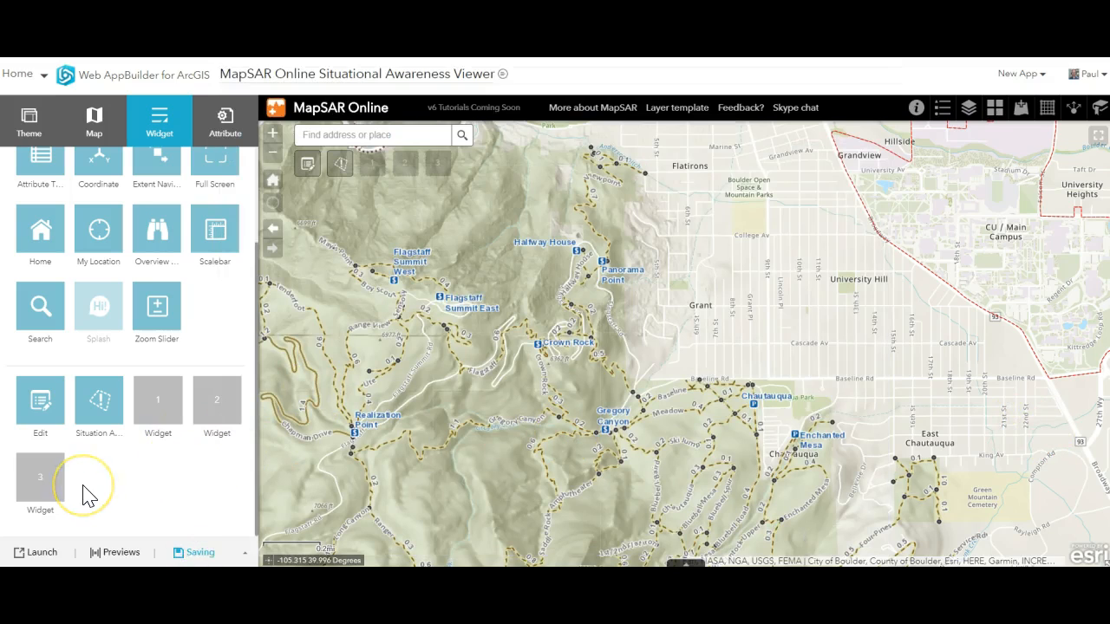
pyautogui.click(124, 494)
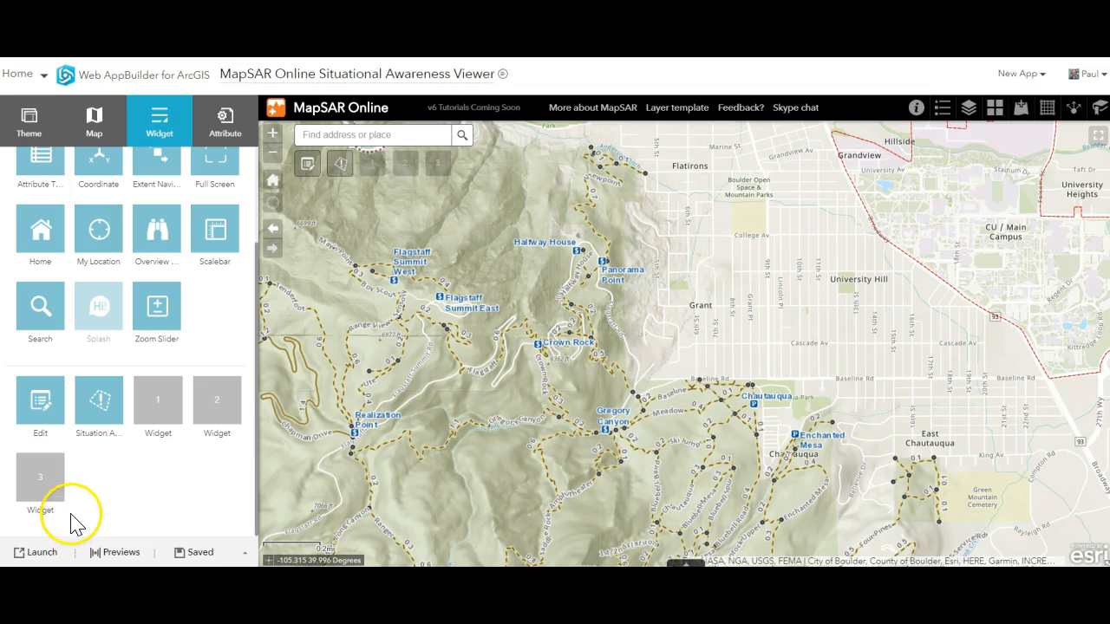
pyautogui.click(38, 556)
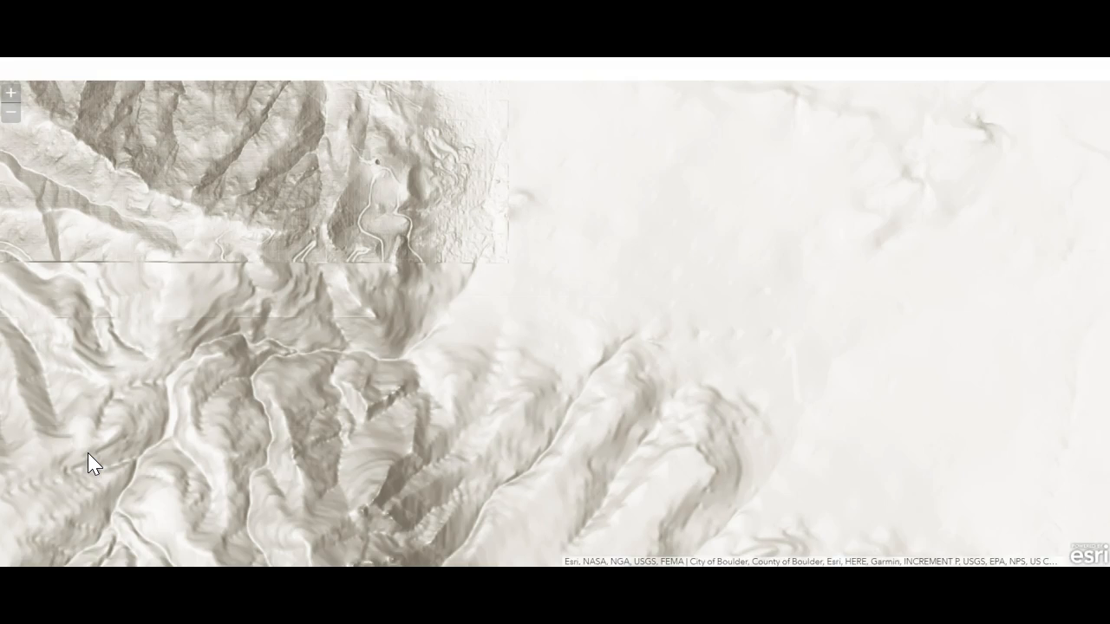
pyautogui.click(65, 493)
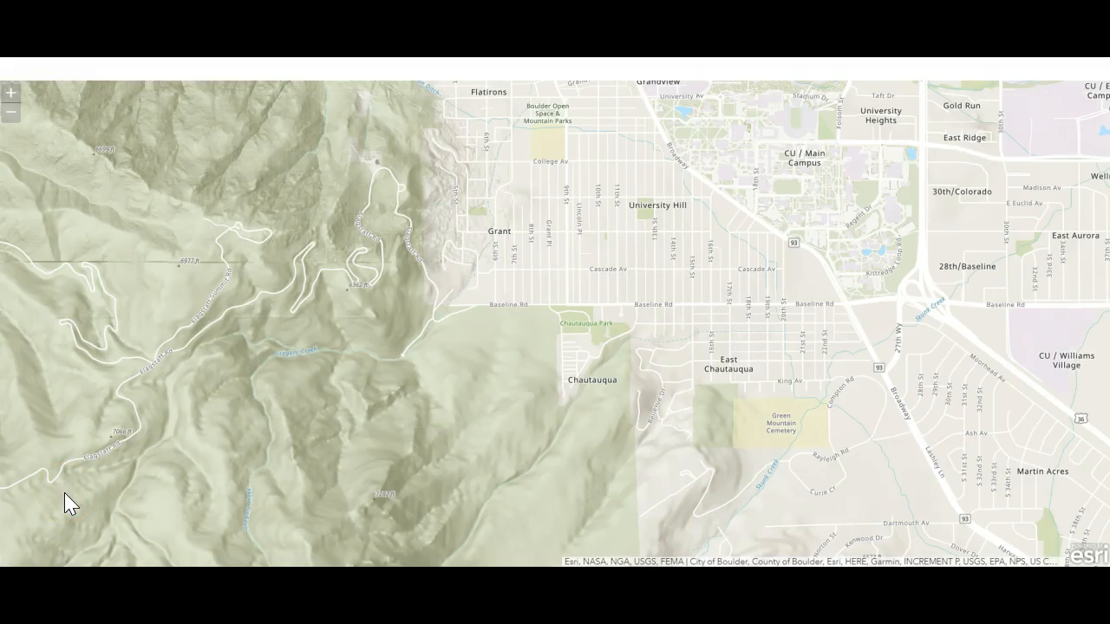
pyautogui.click(624, 263)
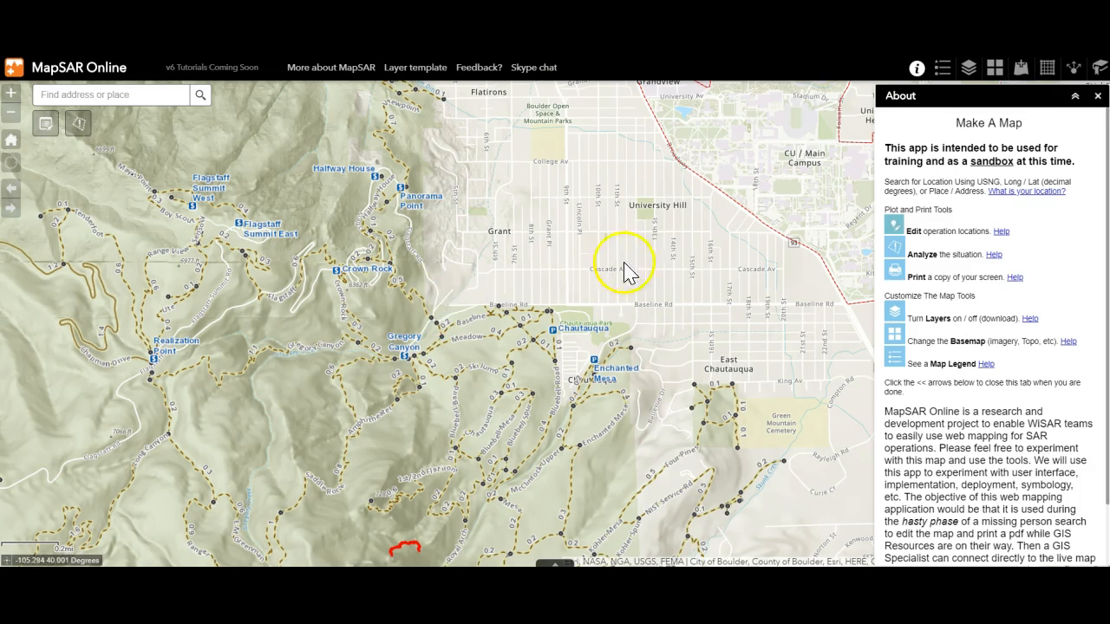
pyautogui.click(1097, 98)
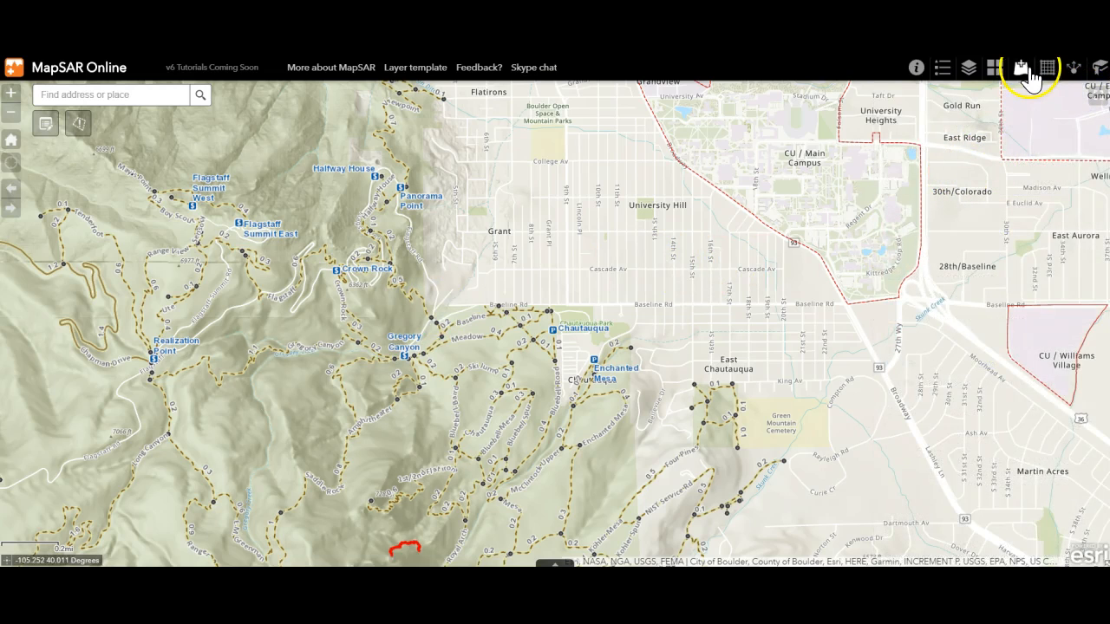
# - Open the Add Data widget's file upload and bring up a File Explorer window over the map
pyautogui.click(1022, 70)
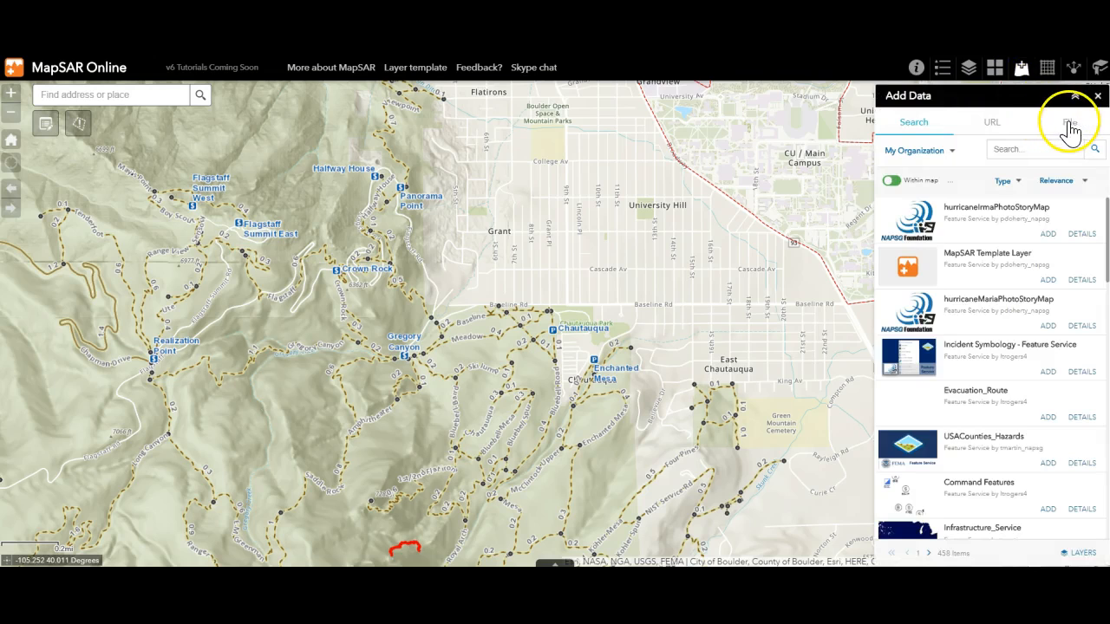
pyautogui.click(1071, 124)
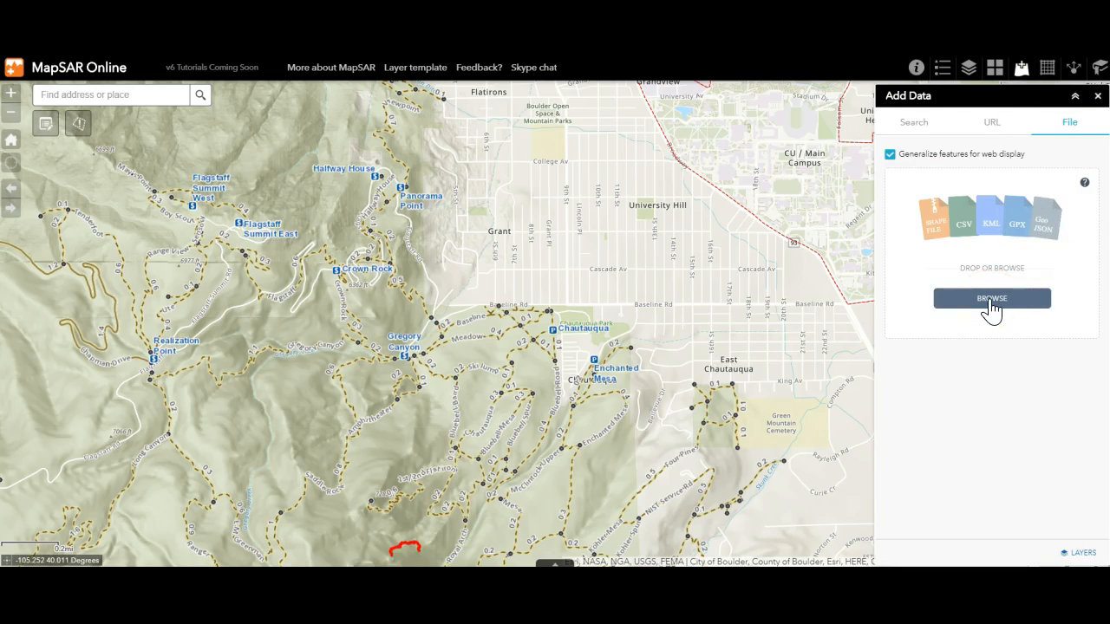
pyautogui.click(550, 555)
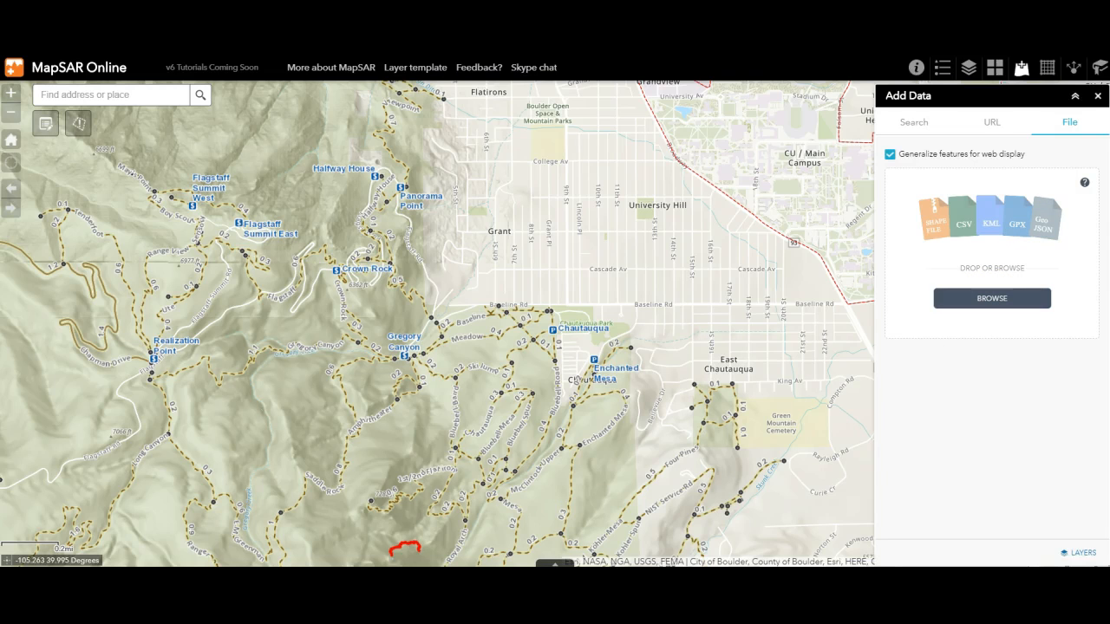
pyautogui.moveTo(1069, 184); pyautogui.dragTo(345, 117)
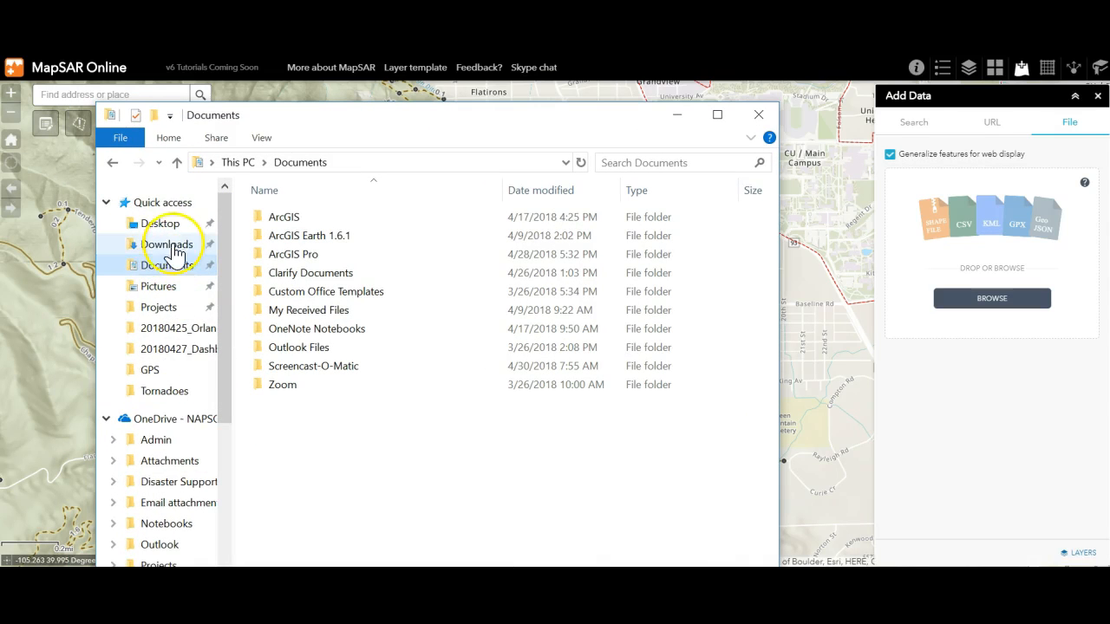
pyautogui.scroll(-2, 178, 321)
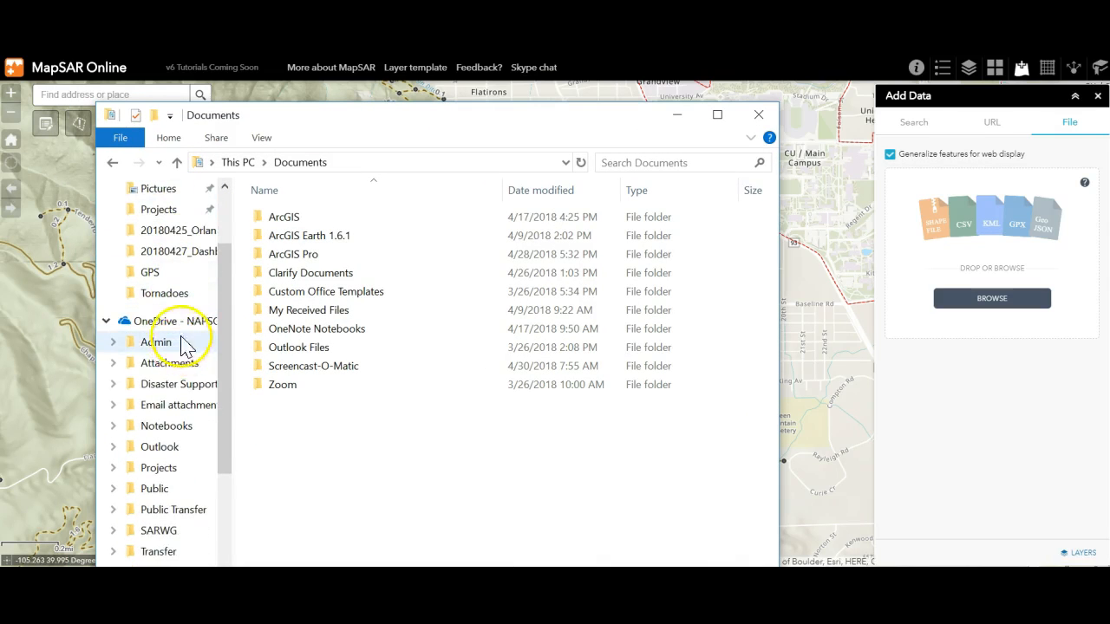
pyautogui.scroll(2, 187, 343)
pyautogui.click(166, 245)
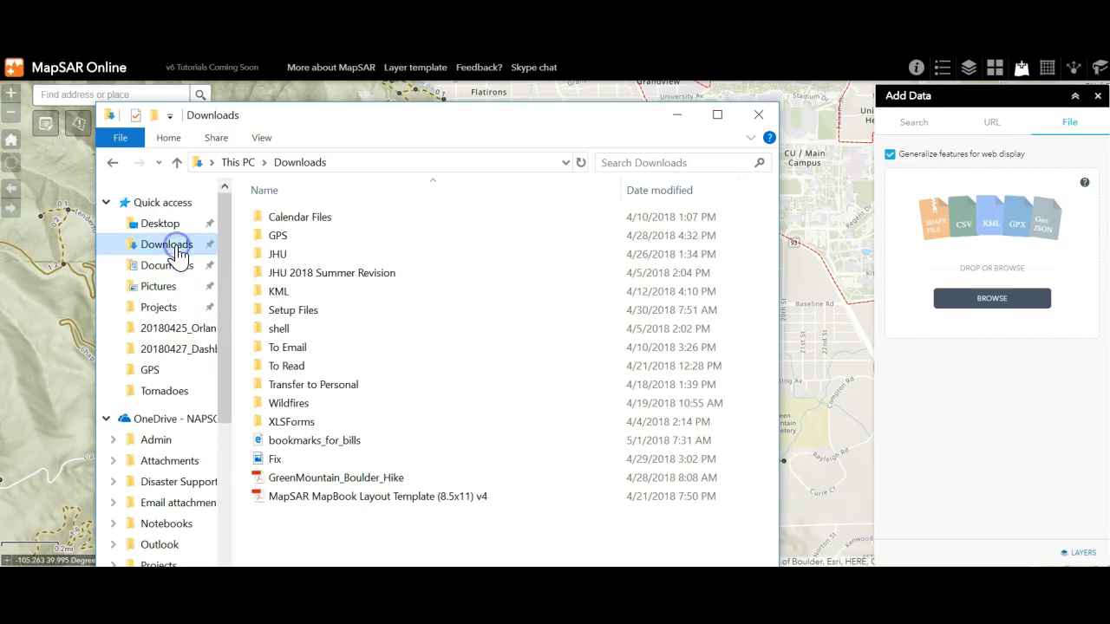
pyautogui.doubleClick(279, 235)
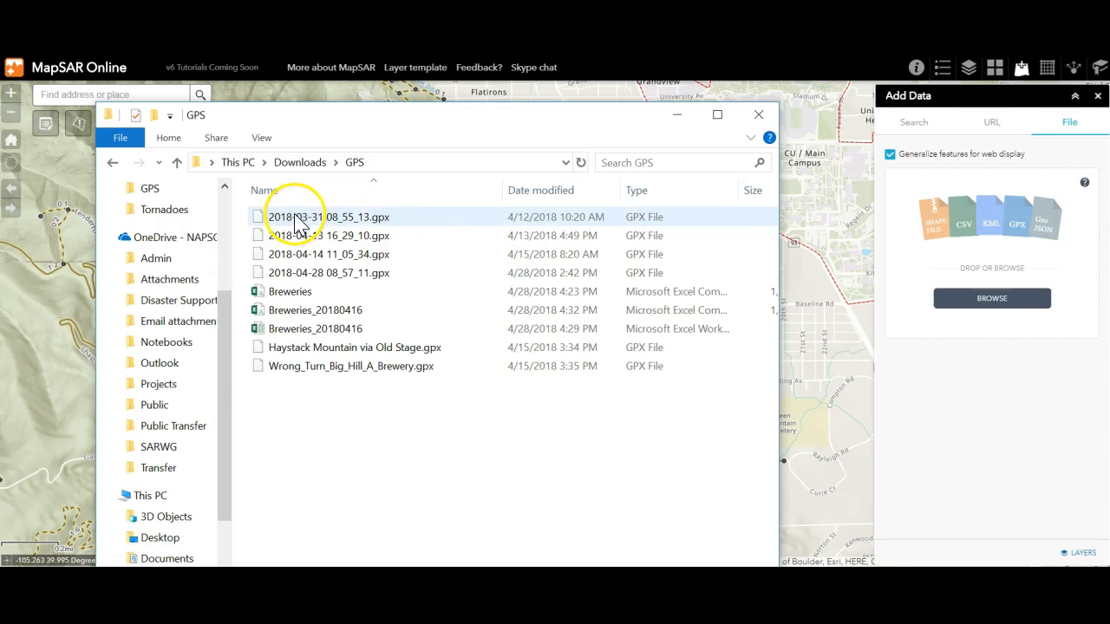
pyautogui.click(293, 218)
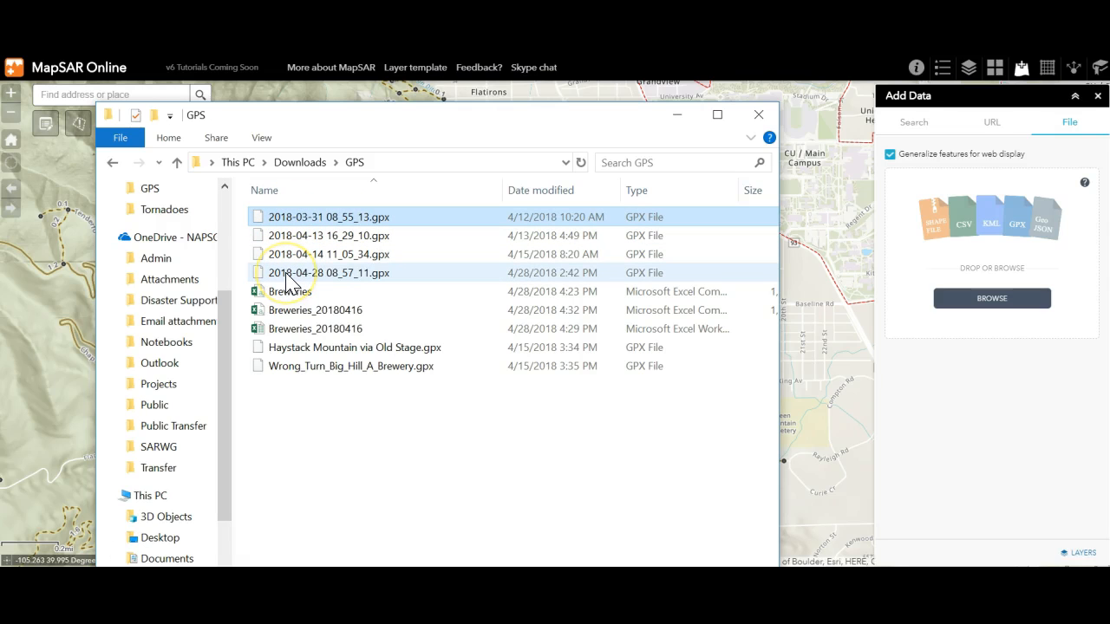
pyautogui.moveTo(267, 273); pyautogui.dragTo(975, 250)
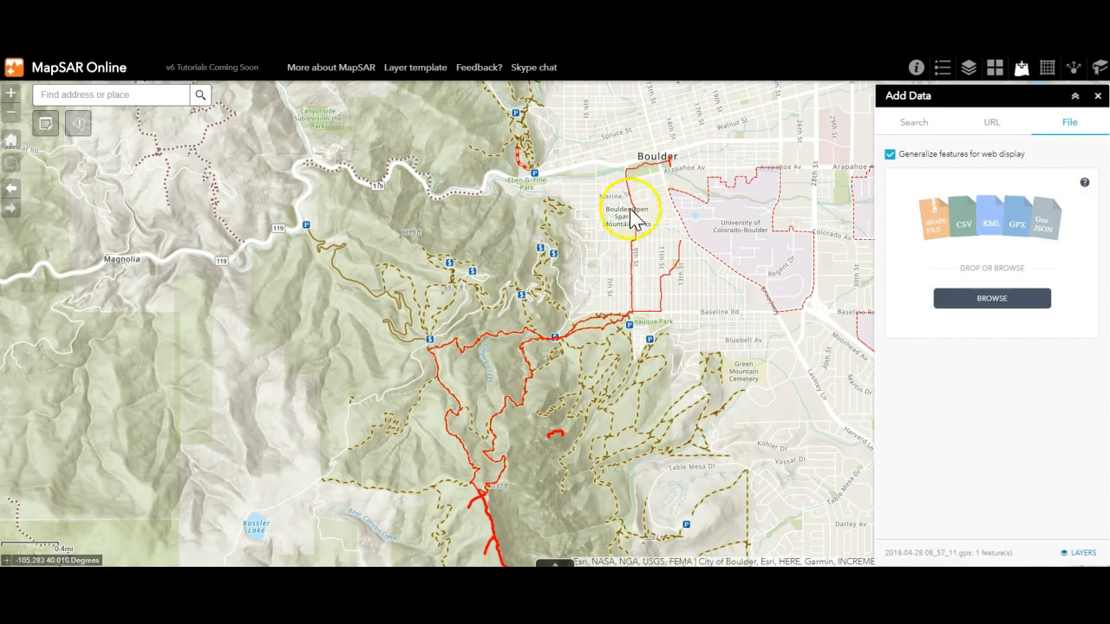
# - Examine the imported GPX track along its trails and streets, and open its pop-up north of Chautauqua
pyautogui.scroll(1, 501, 388)
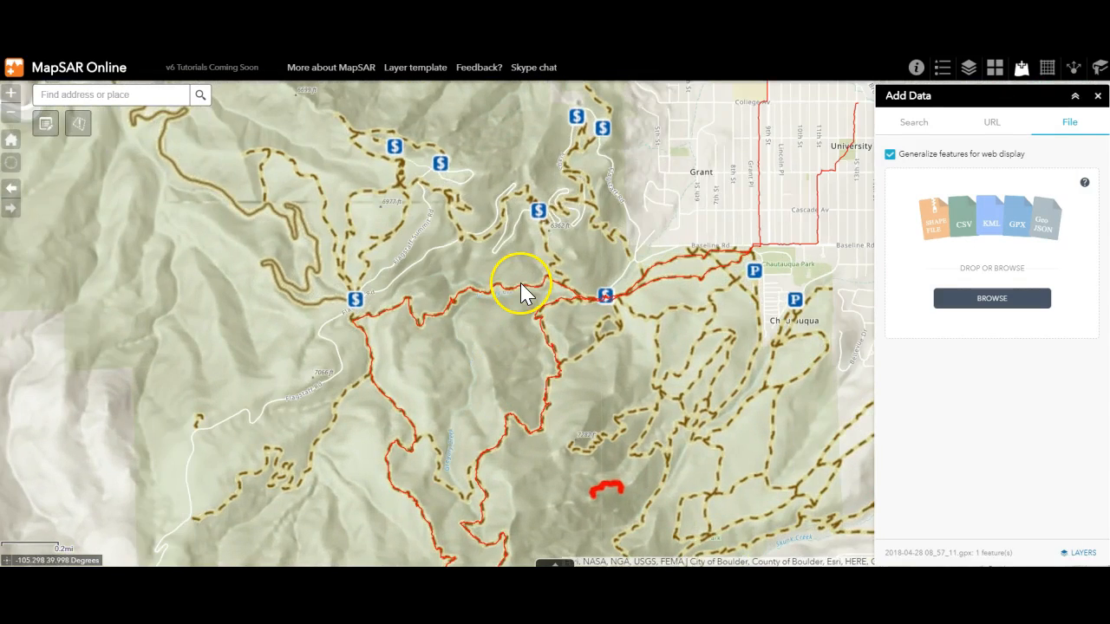
pyautogui.moveTo(468, 436); pyautogui.dragTo(425, 297)
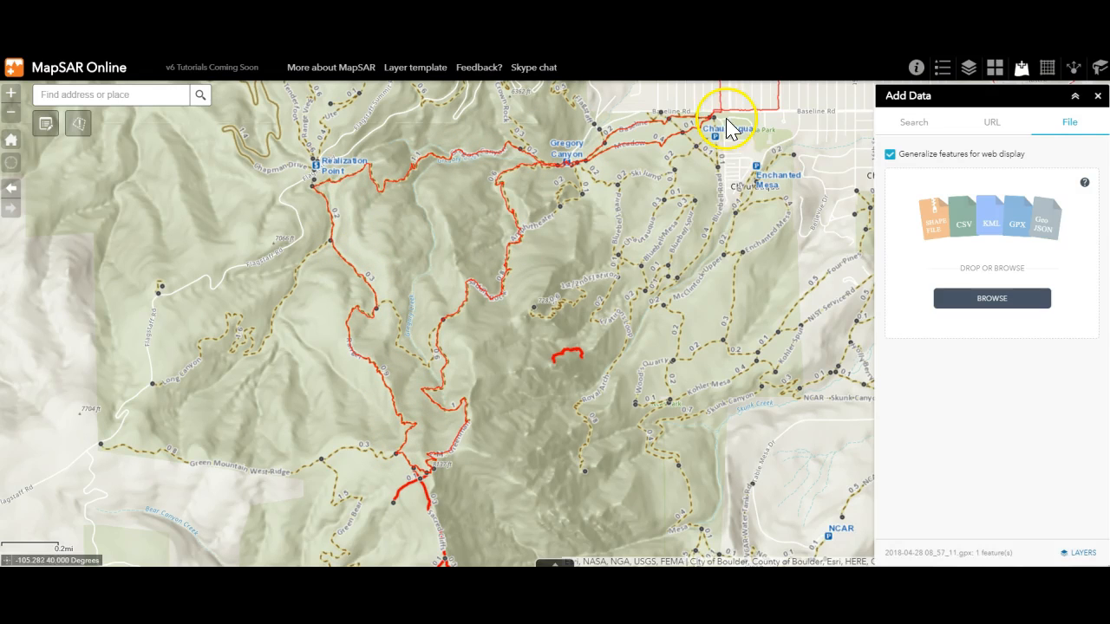
pyautogui.moveTo(761, 173); pyautogui.dragTo(677, 390)
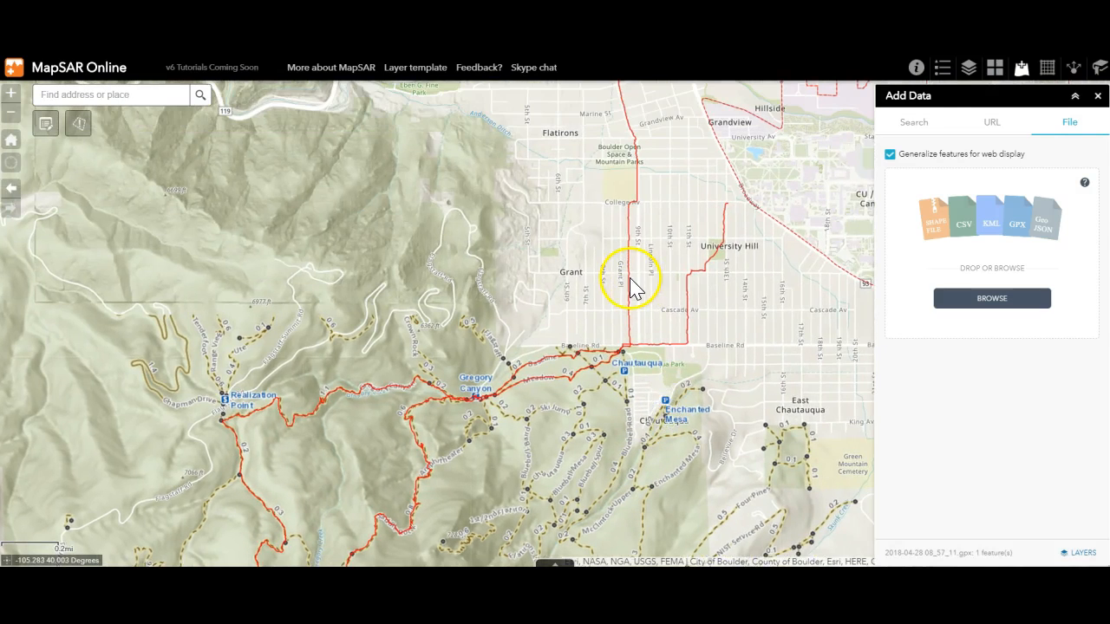
pyautogui.click(630, 279)
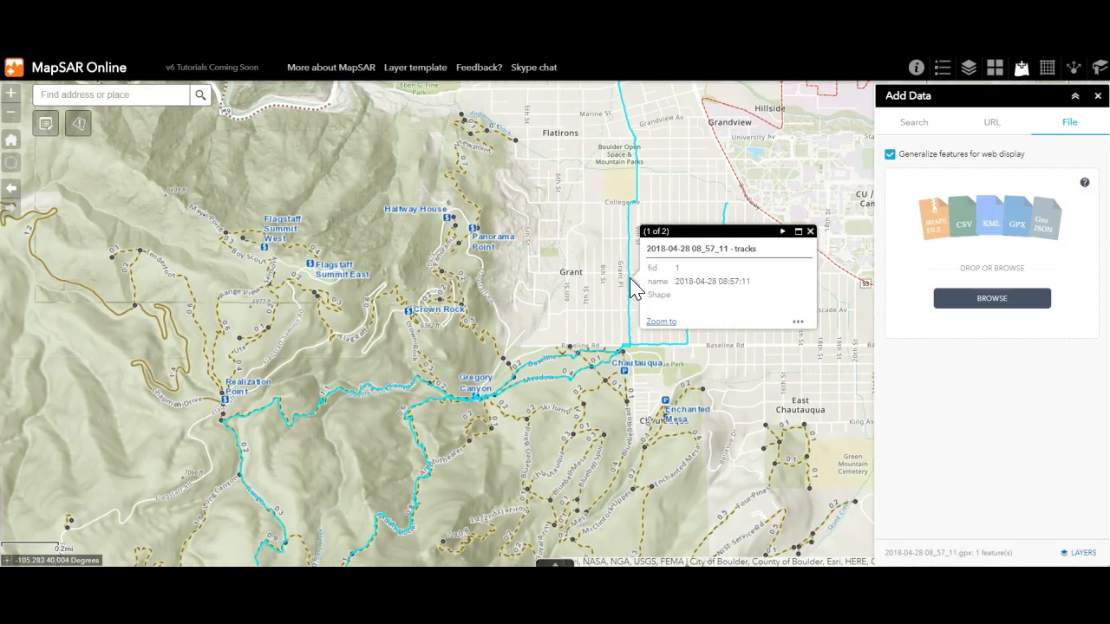
# - Set the imported GPX track as the incident location and save it to the Routes layer
pyautogui.click(796, 321)
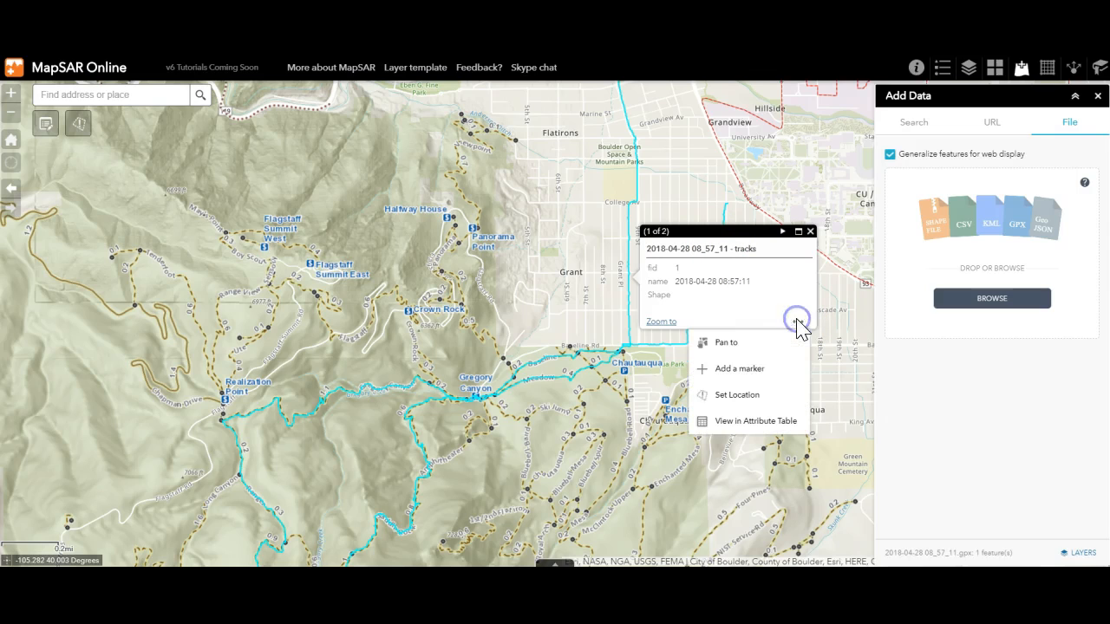
pyautogui.click(738, 395)
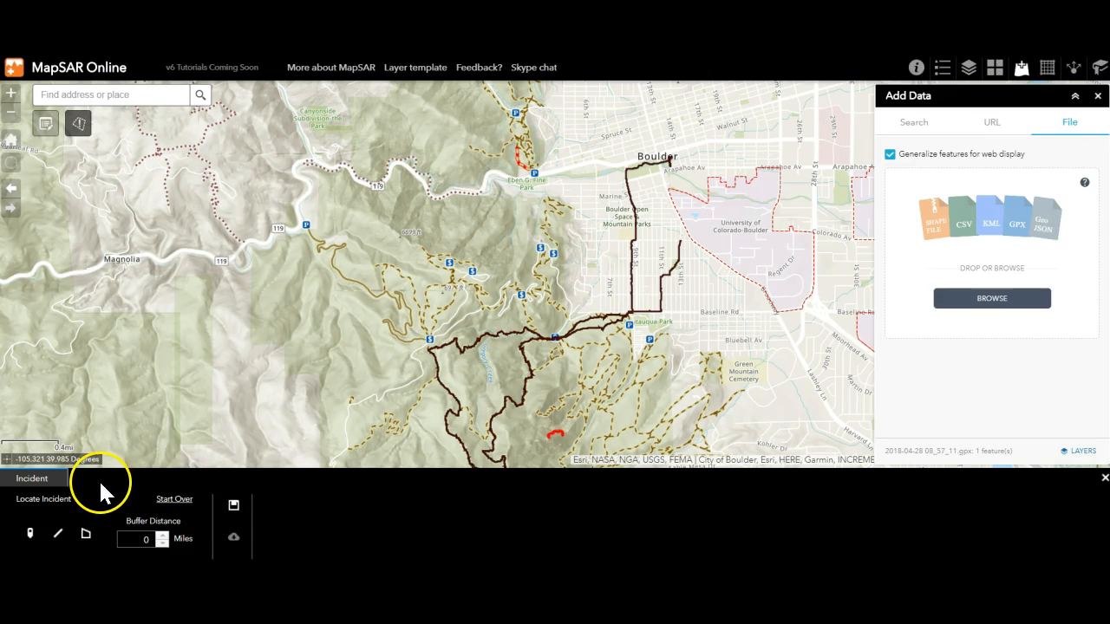
pyautogui.click(235, 507)
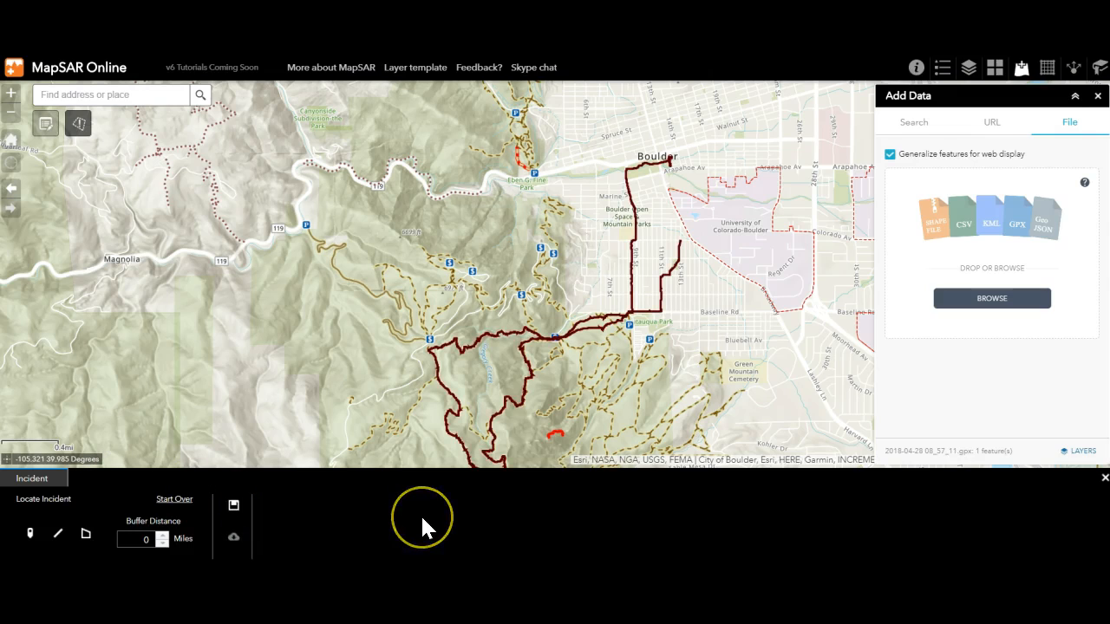
# - Open the track's pop-up on the map and page through to its MapSAR - Routes attribute form
pyautogui.click(500, 416)
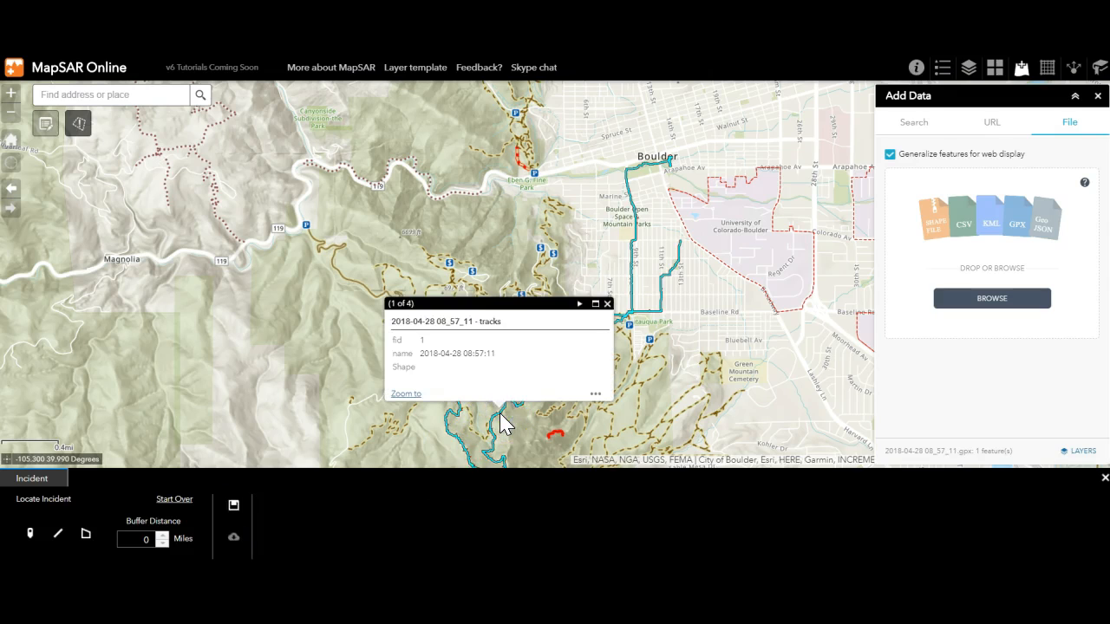
pyautogui.click(580, 305)
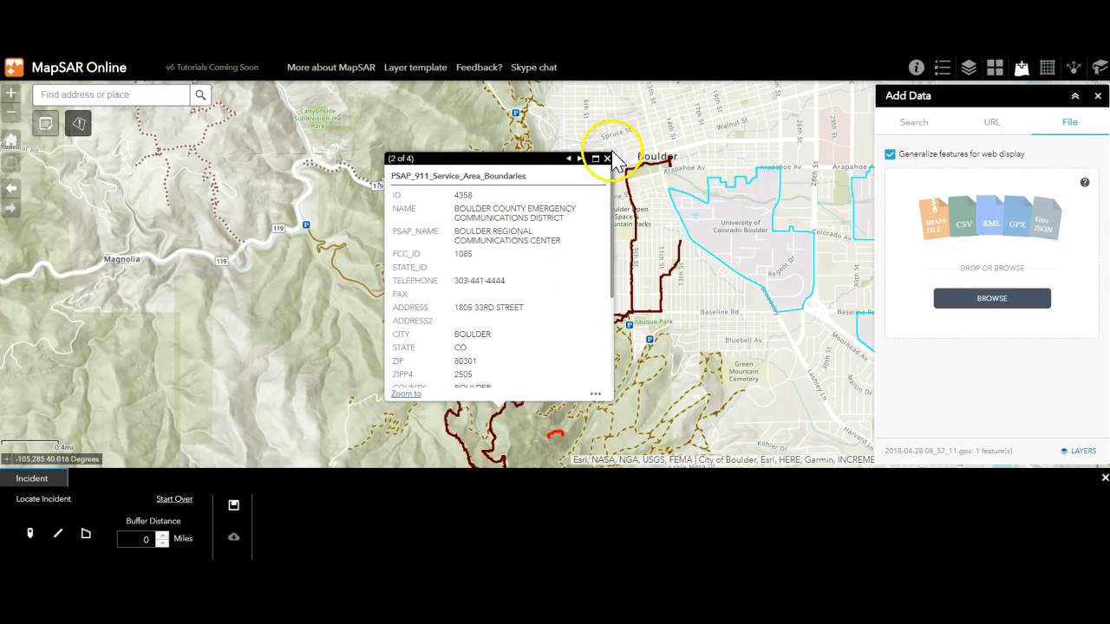
pyautogui.click(579, 159)
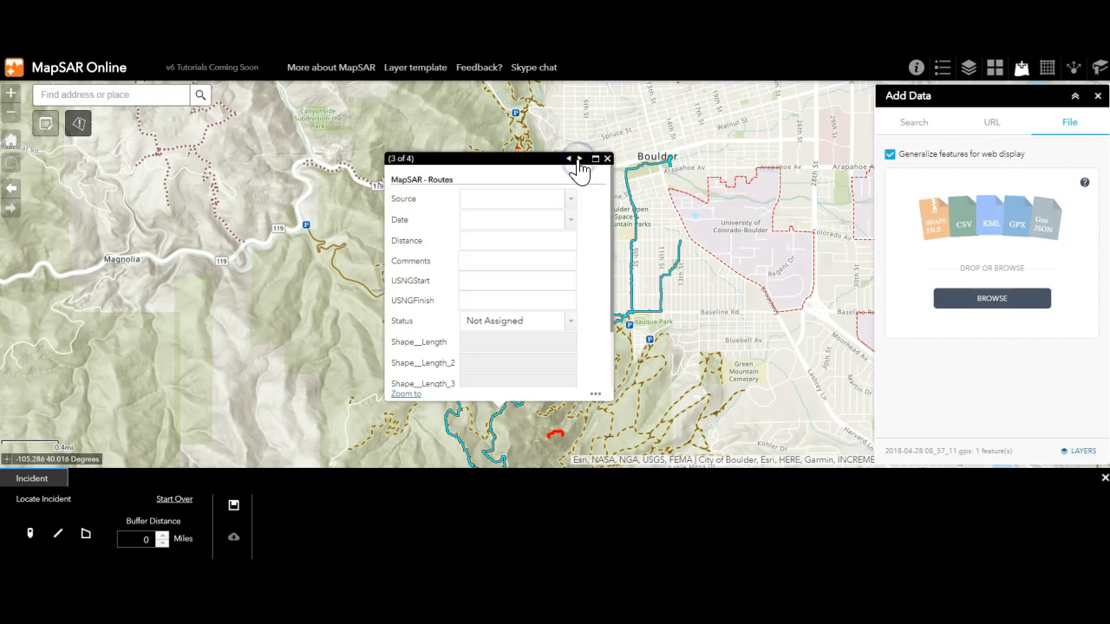
# - Set the route's Source to GPS and its Date to 4/28/2018
pyautogui.click(570, 199)
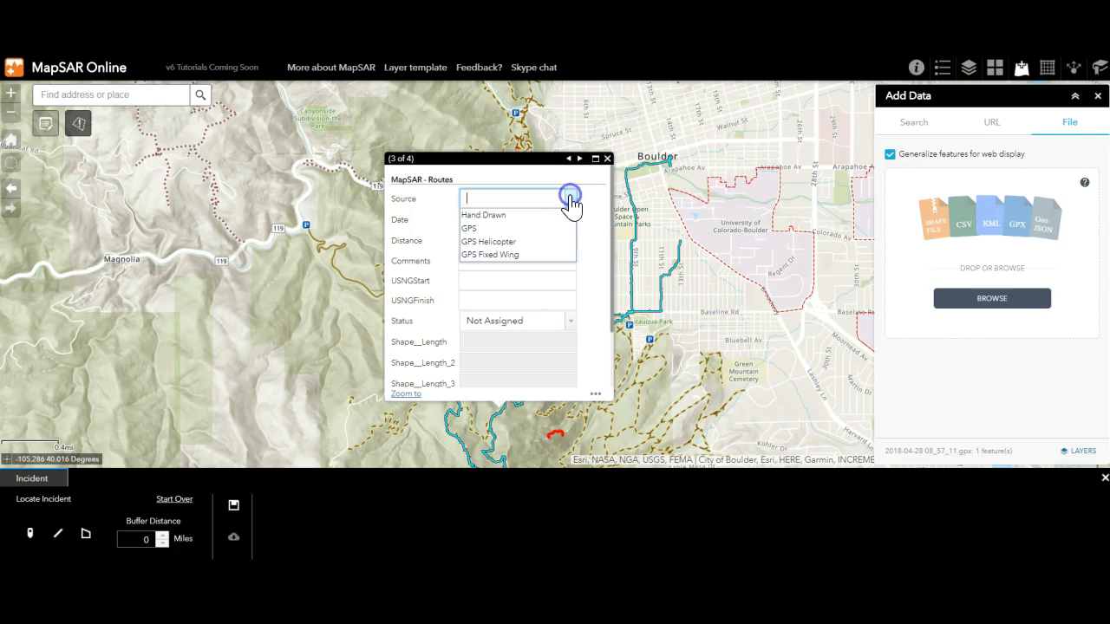
pyautogui.click(534, 229)
pyautogui.click(578, 222)
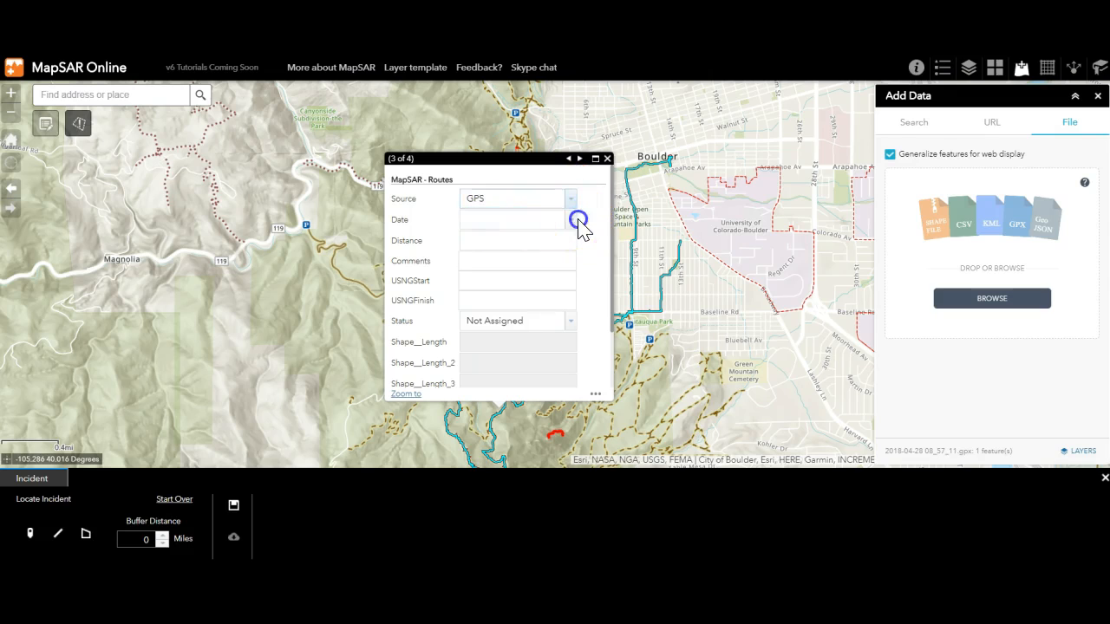
pyautogui.click(572, 220)
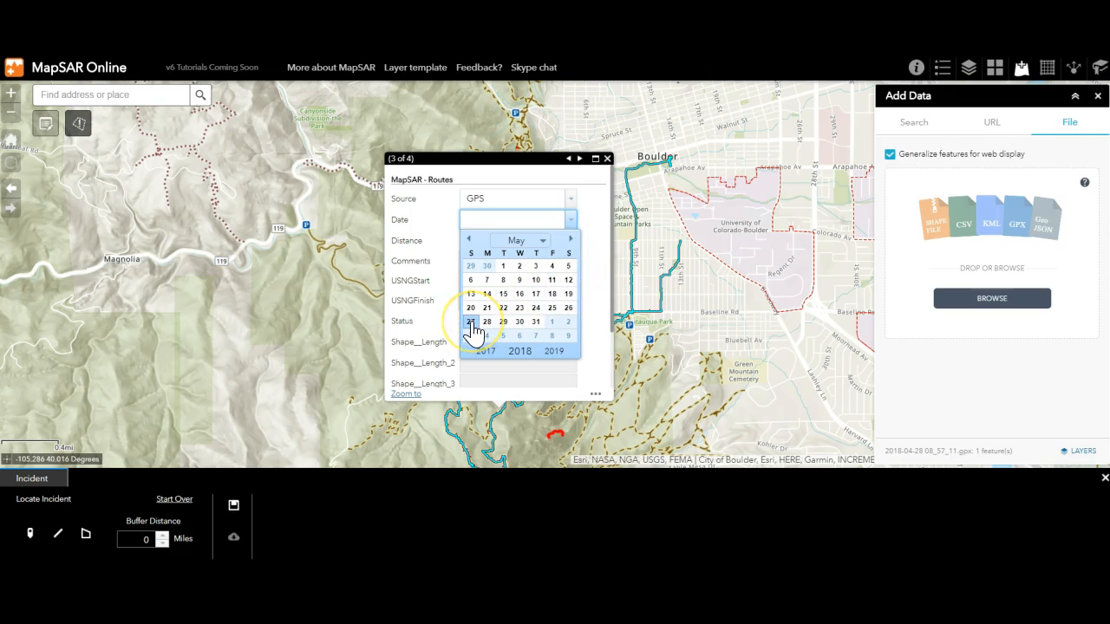
pyautogui.moveTo(542, 242); pyautogui.dragTo(522, 310)
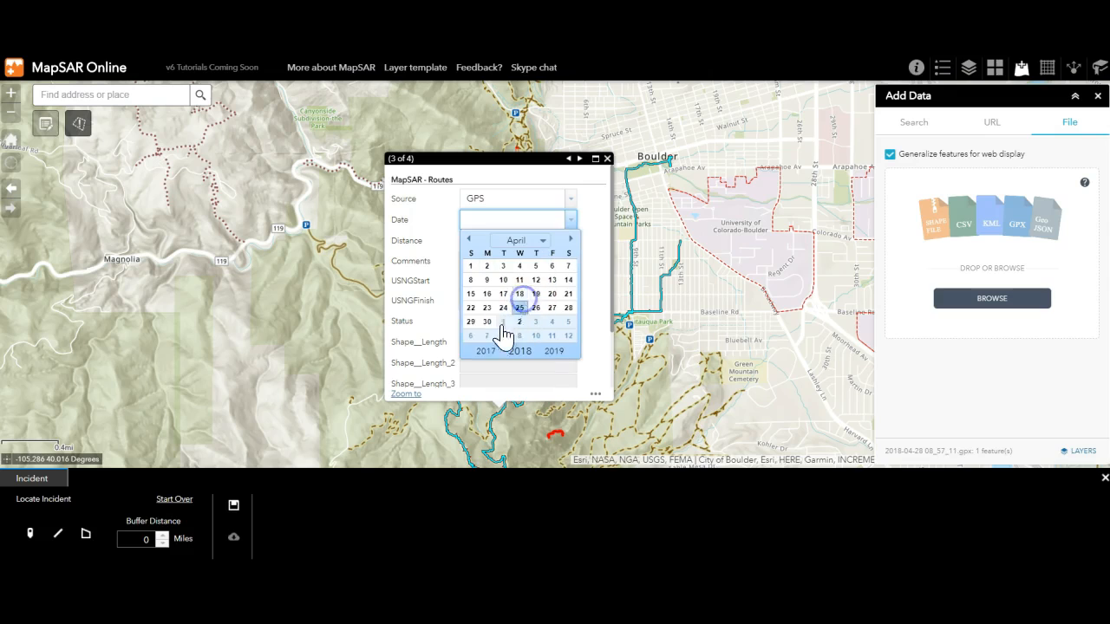
pyautogui.click(568, 308)
# - Enter the route comment "This is a sample hike.", set Status to Complete, and finish editing the attributes
pyautogui.click(492, 241)
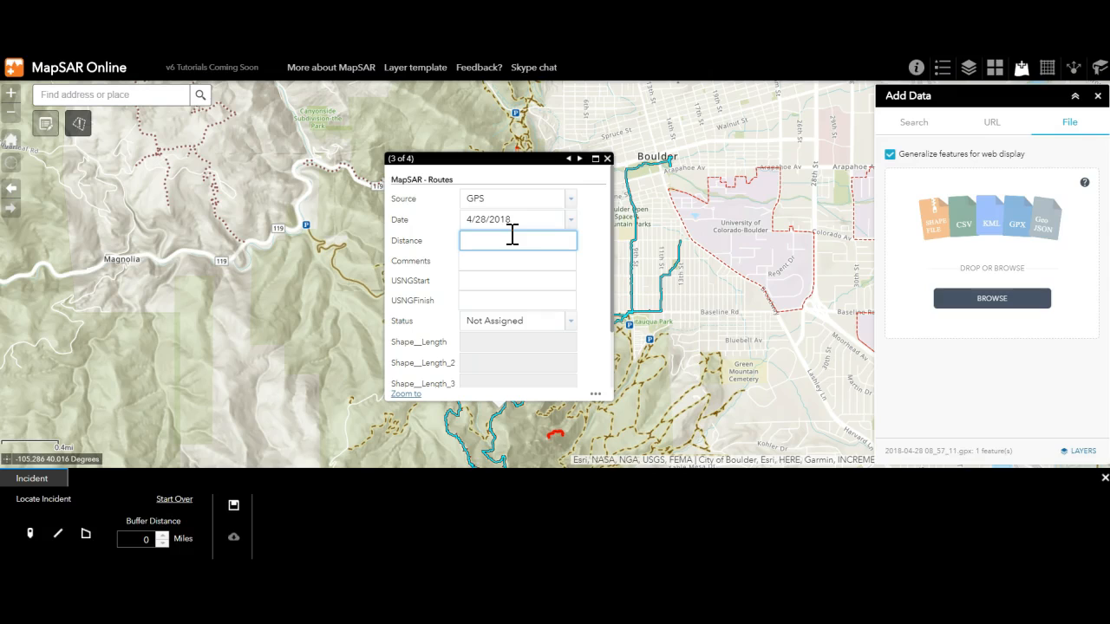
pyautogui.click(506, 262)
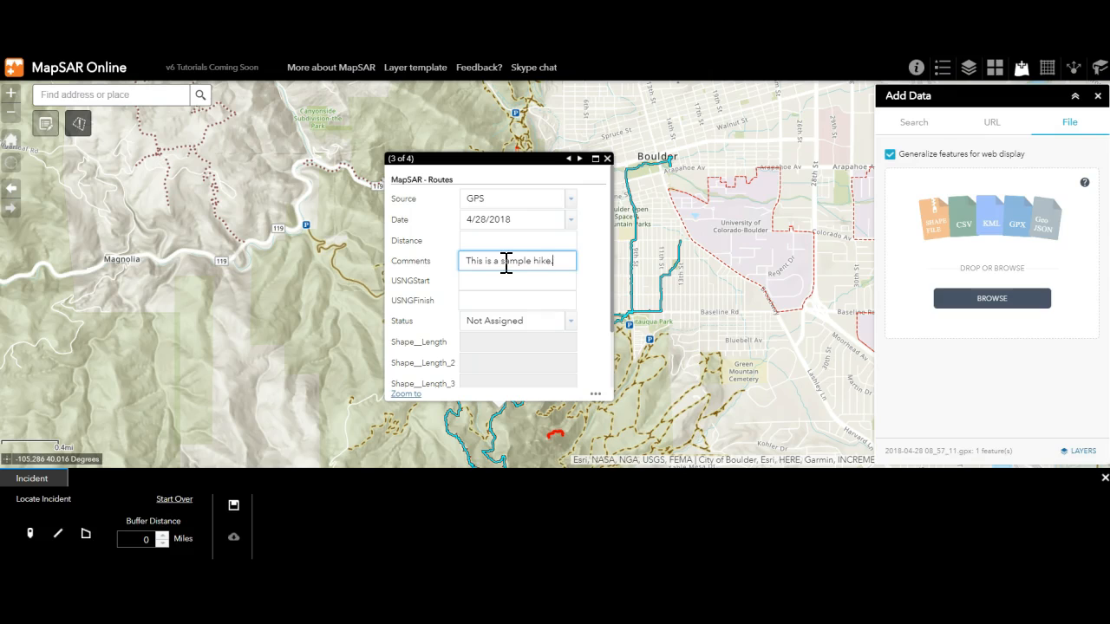
pyautogui.click(510, 280)
pyautogui.click(573, 322)
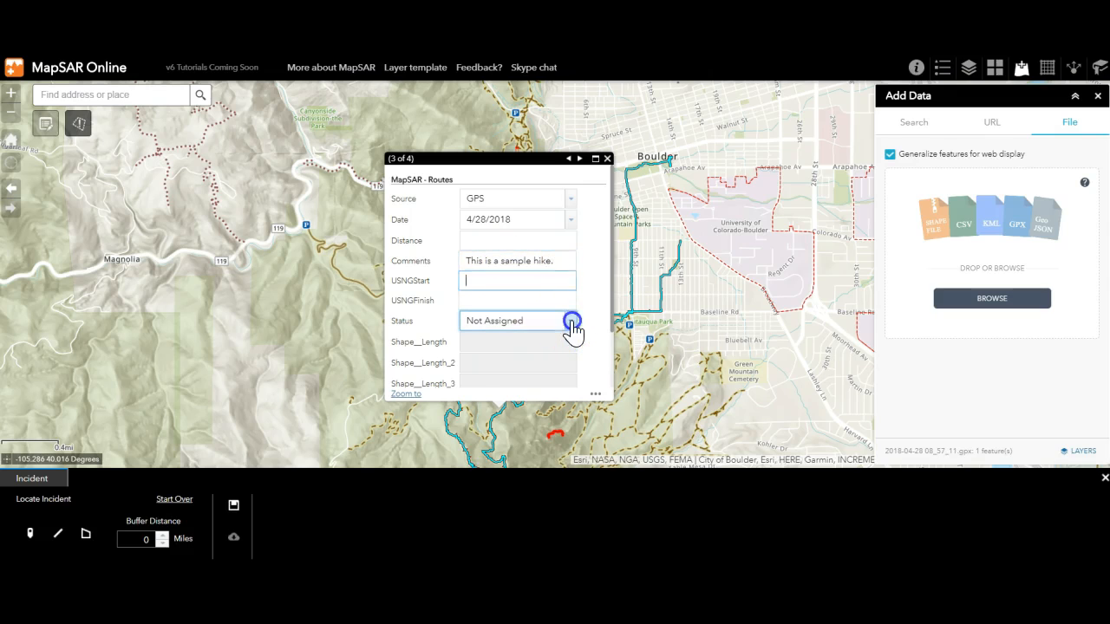
pyautogui.click(499, 380)
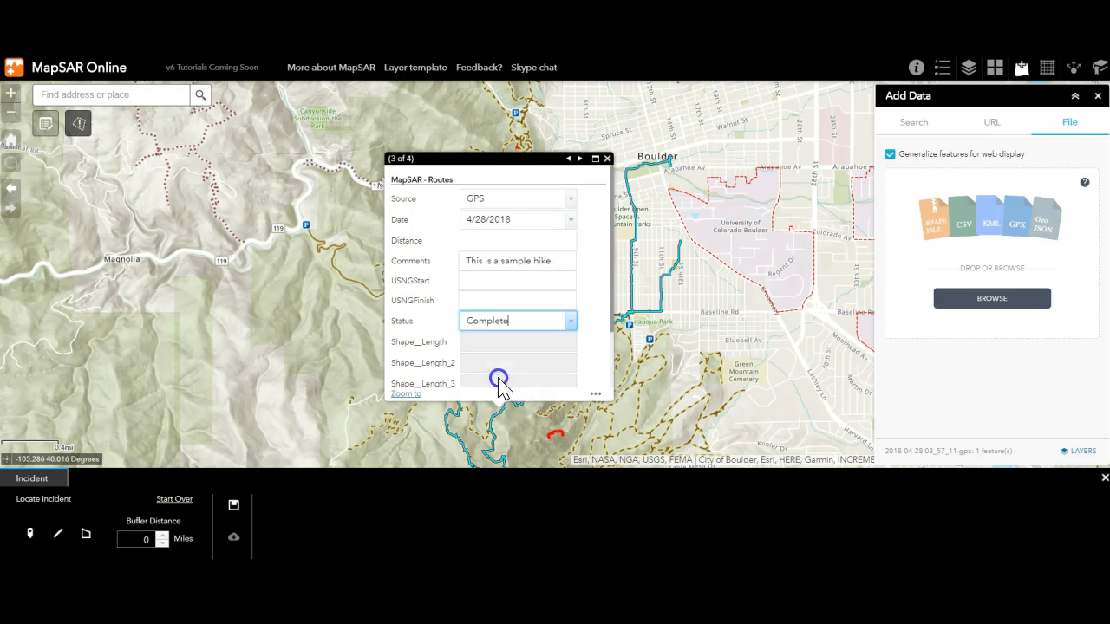
pyautogui.scroll(-1, 588, 332)
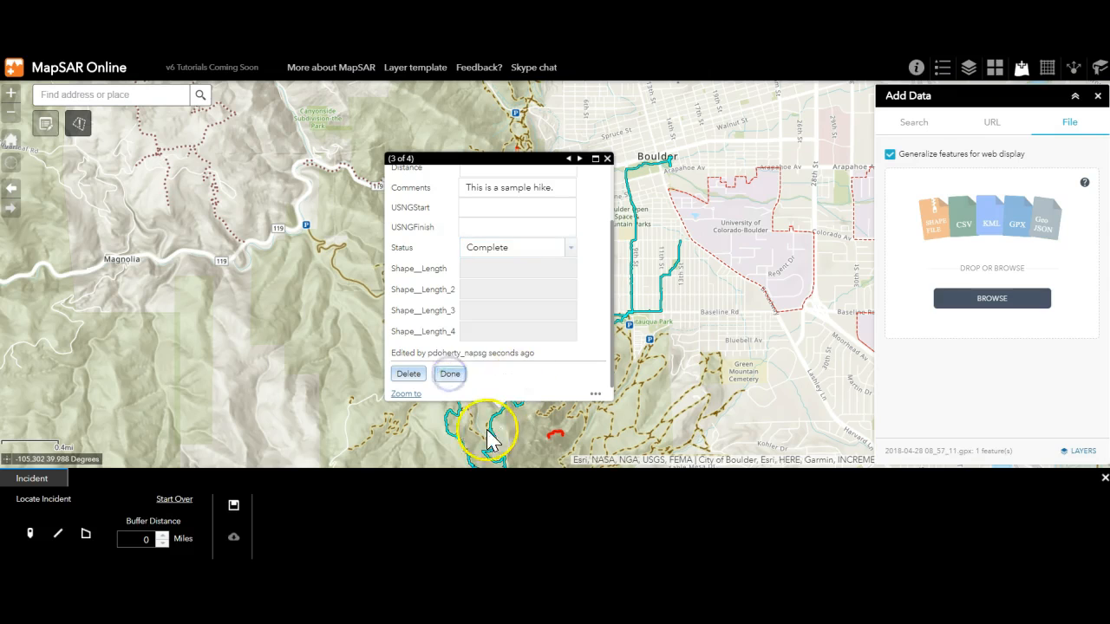
pyautogui.click(451, 380)
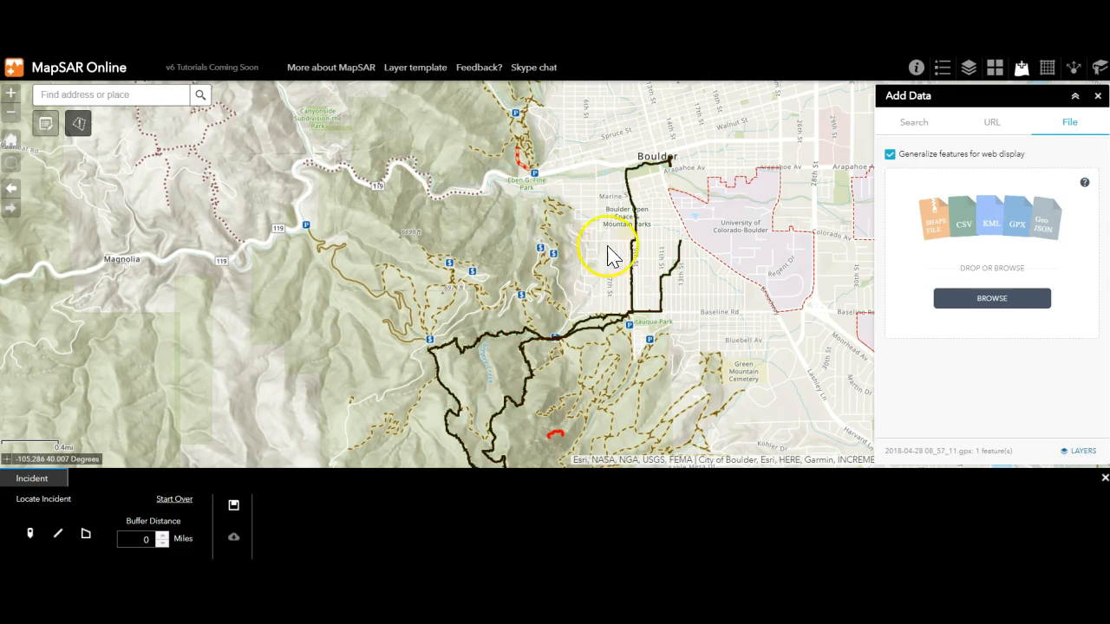
# - Close the Add Data widget, reload the viewer, and bring up the MapSAR - Routes status symbols in the legend
pyautogui.click(1098, 96)
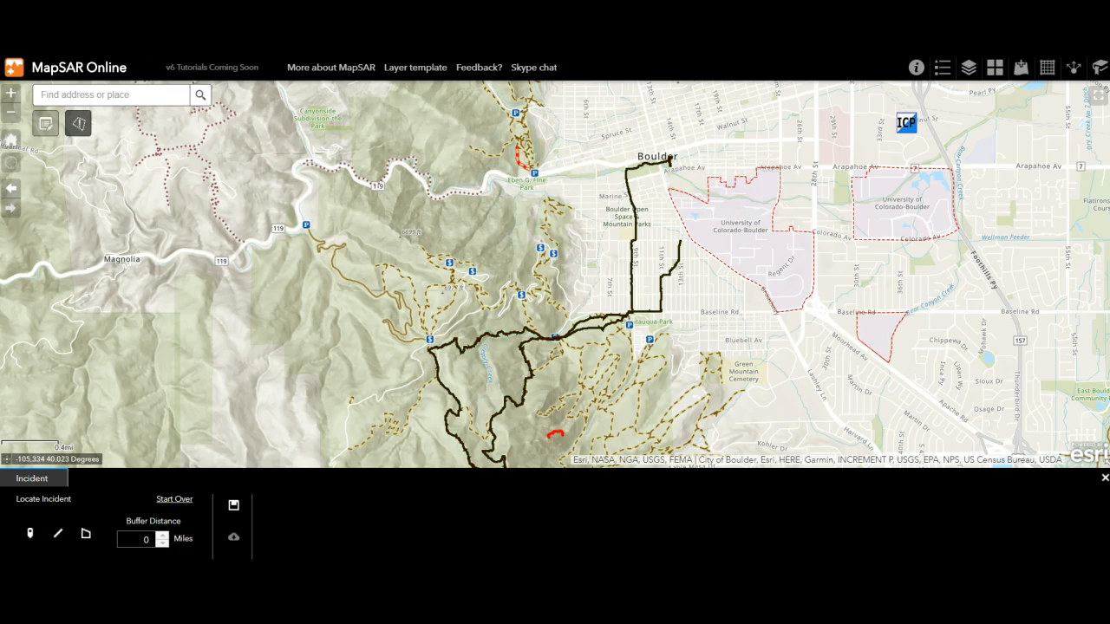
pyautogui.press('F5')
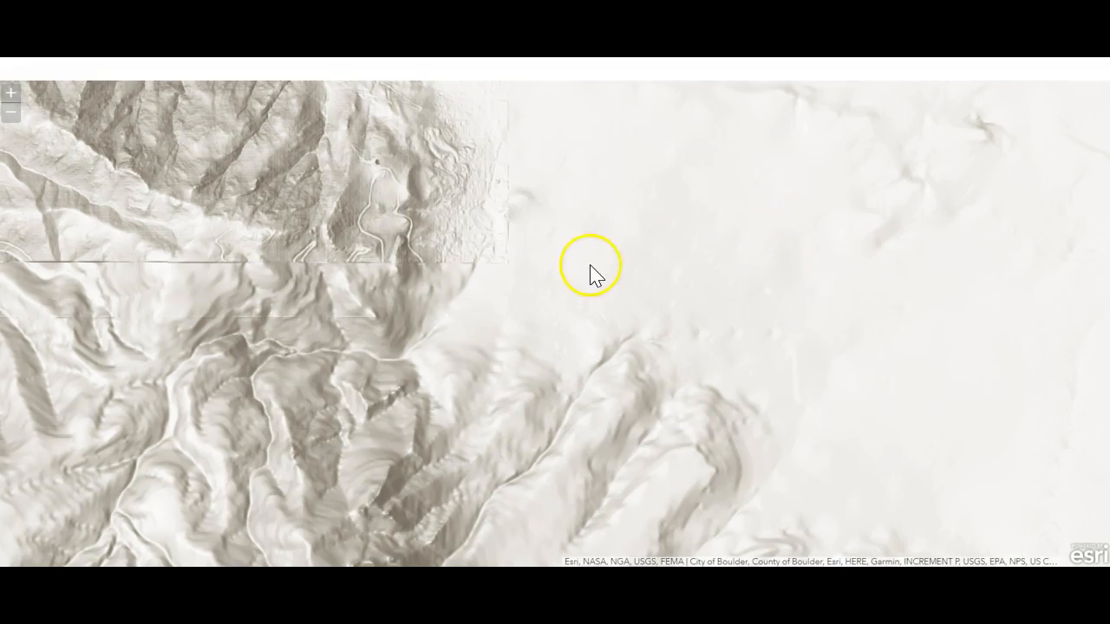
pyautogui.click(384, 410)
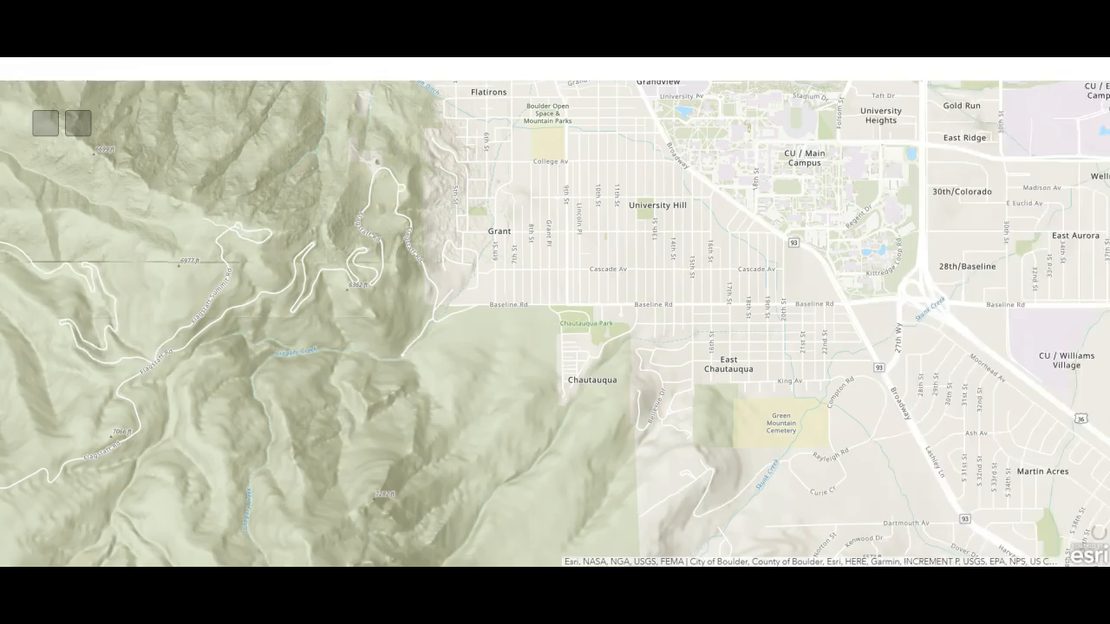
pyautogui.click(942, 70)
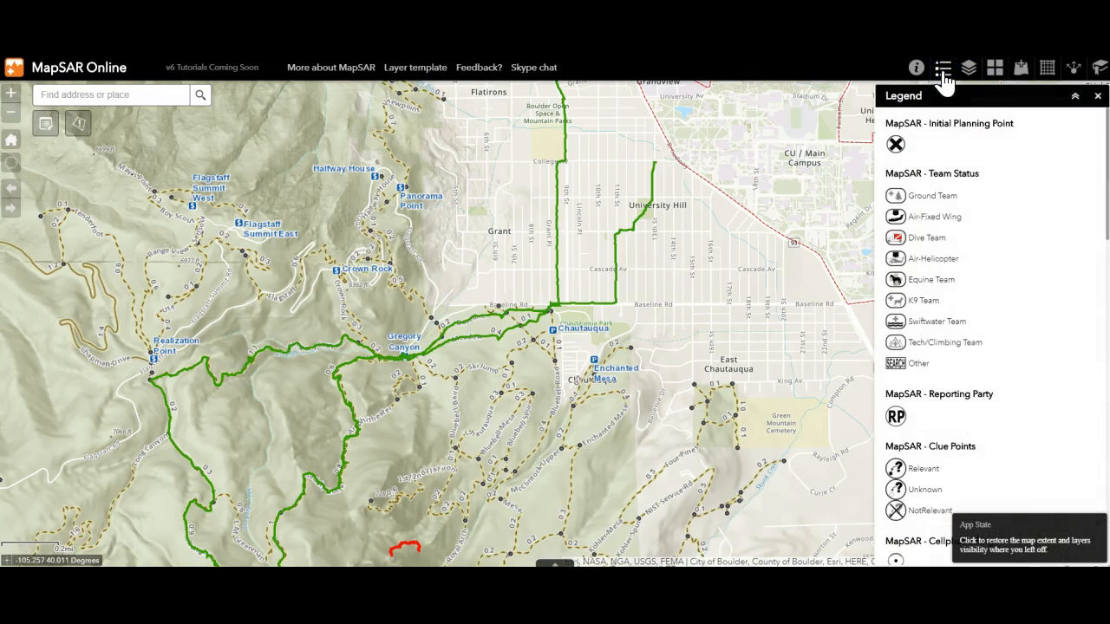
pyautogui.scroll(-8, 971, 266)
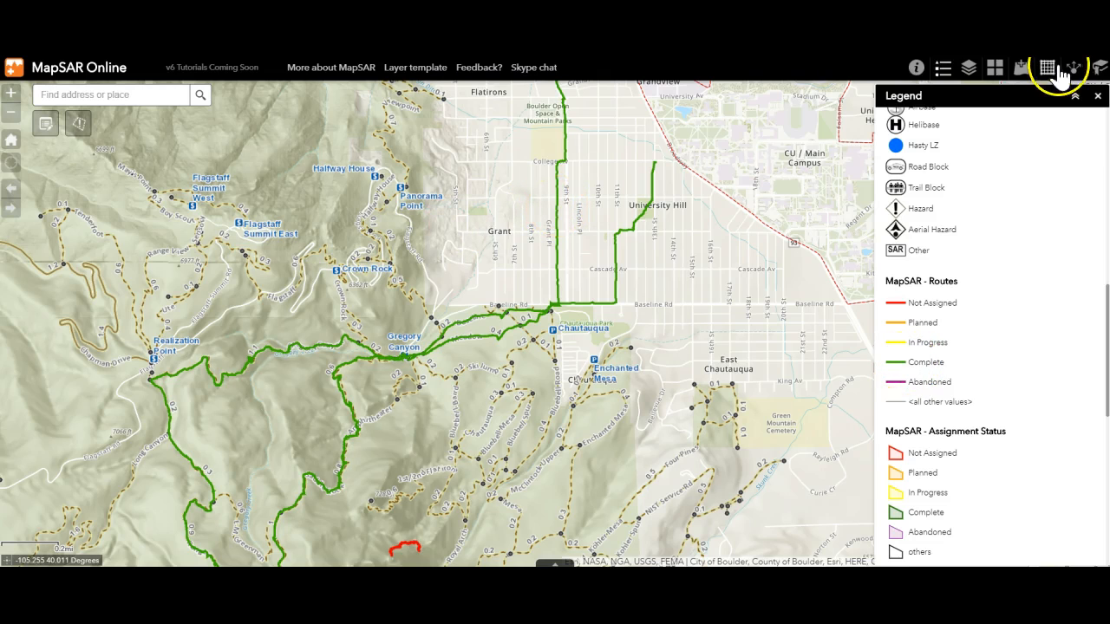
# - Open the MapSAR Template Layer item page from the MapSAR - Routes entry in the layer list
pyautogui.click(971, 71)
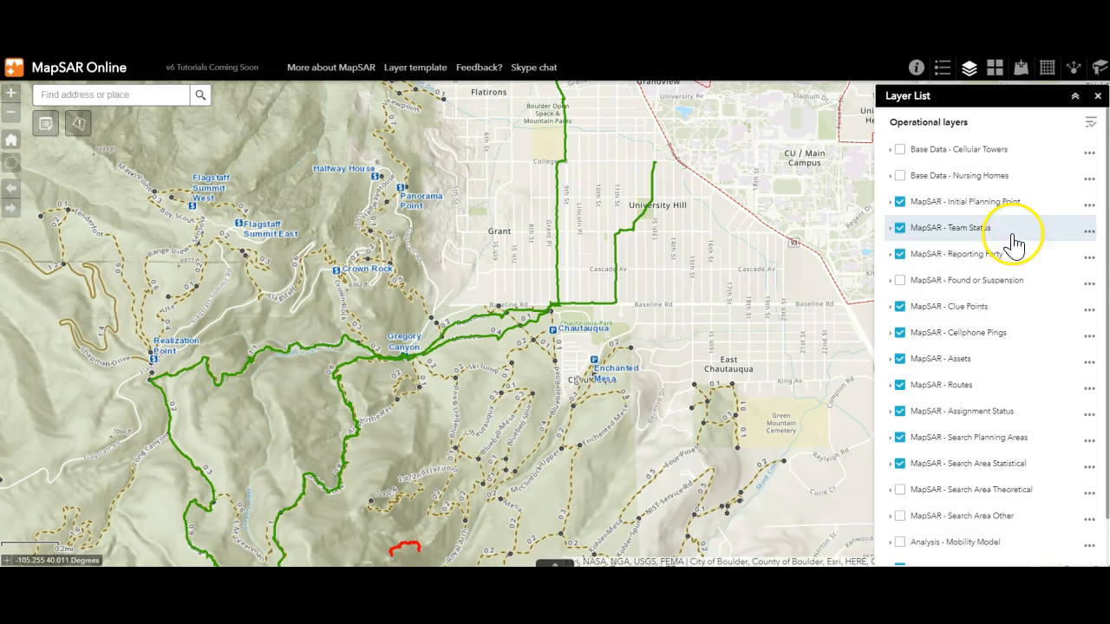
pyautogui.click(1089, 389)
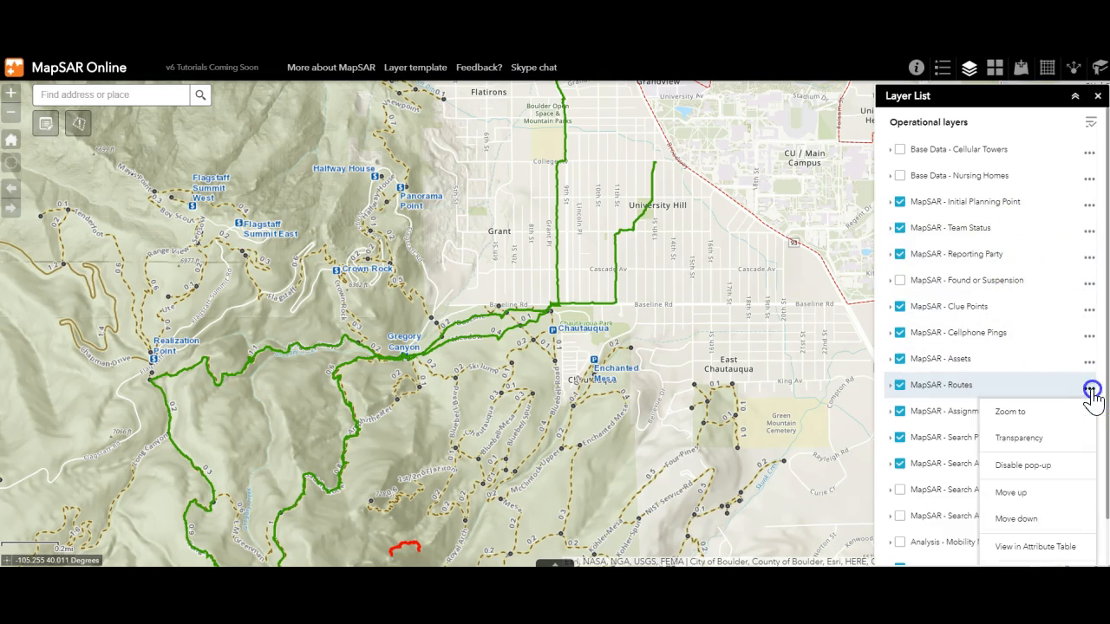
pyautogui.click(1043, 526)
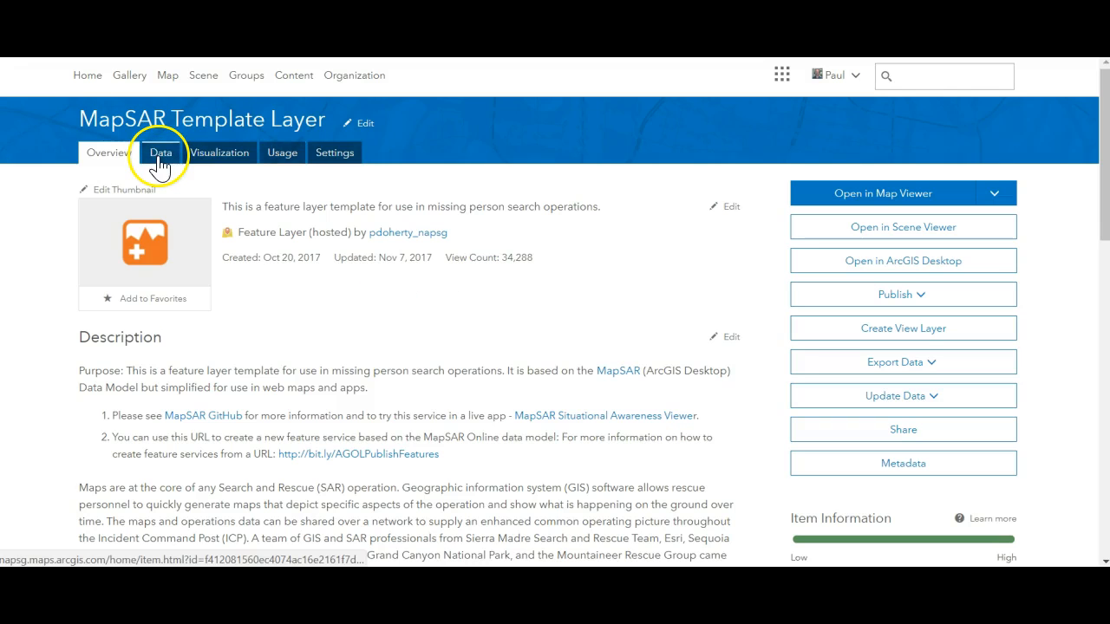
# - Display the Routes table in the item's data and select the GPS record dated 4/28/2018
pyautogui.click(163, 153)
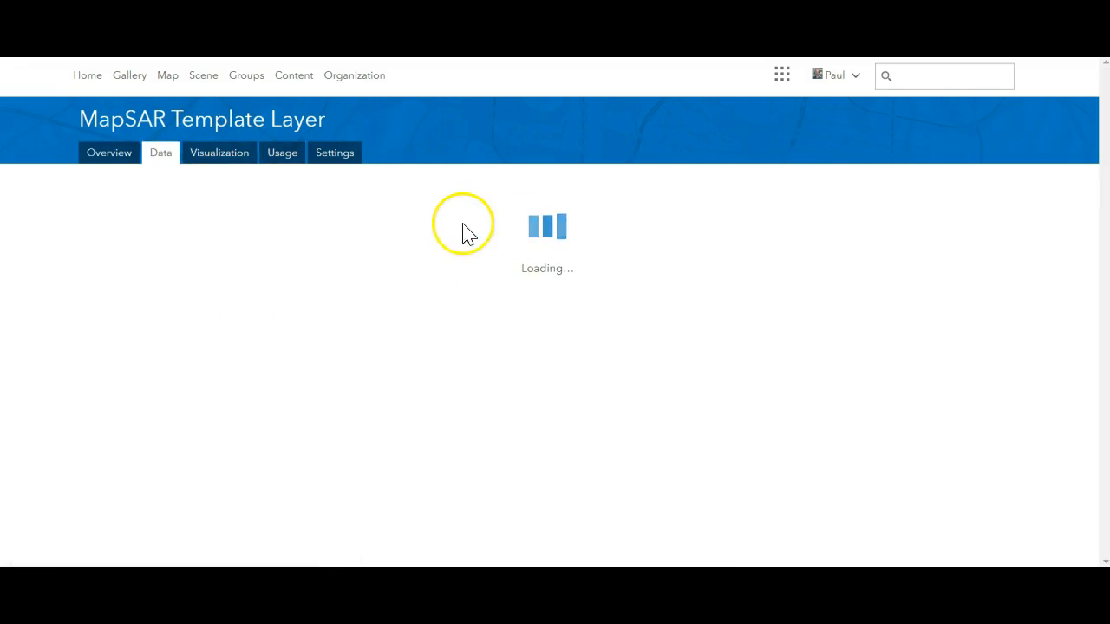
pyautogui.click(248, 184)
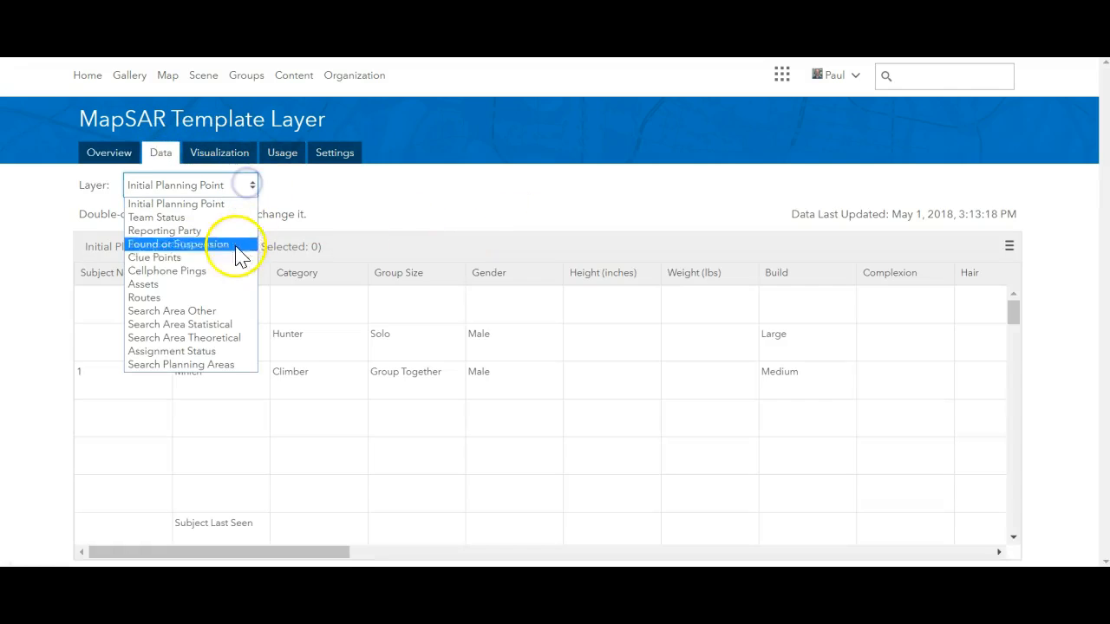
pyautogui.click(170, 298)
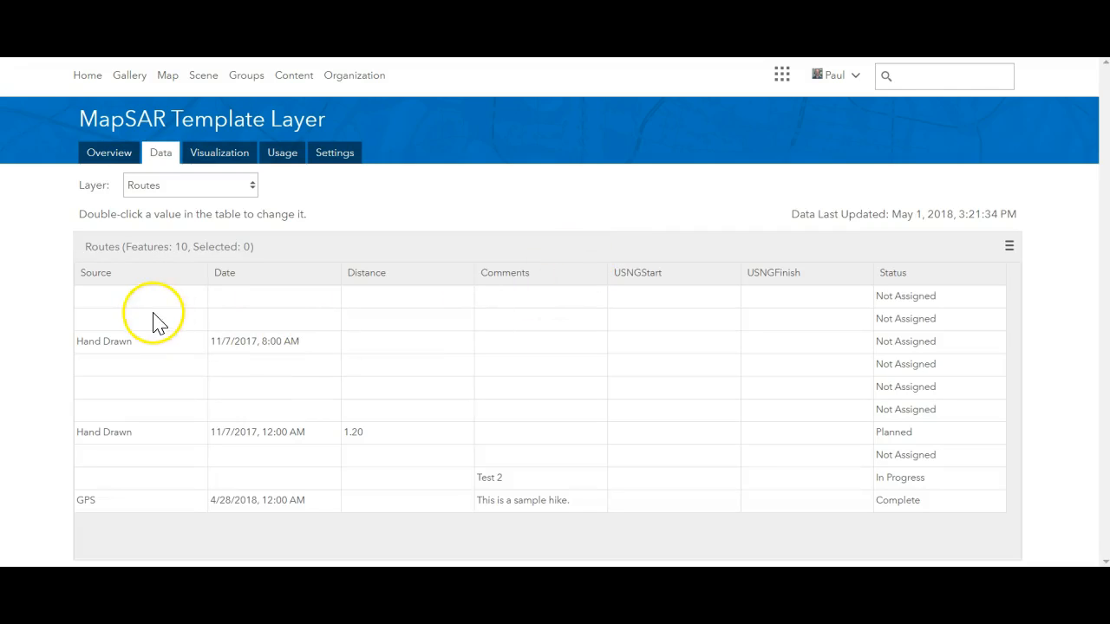
pyautogui.click(165, 512)
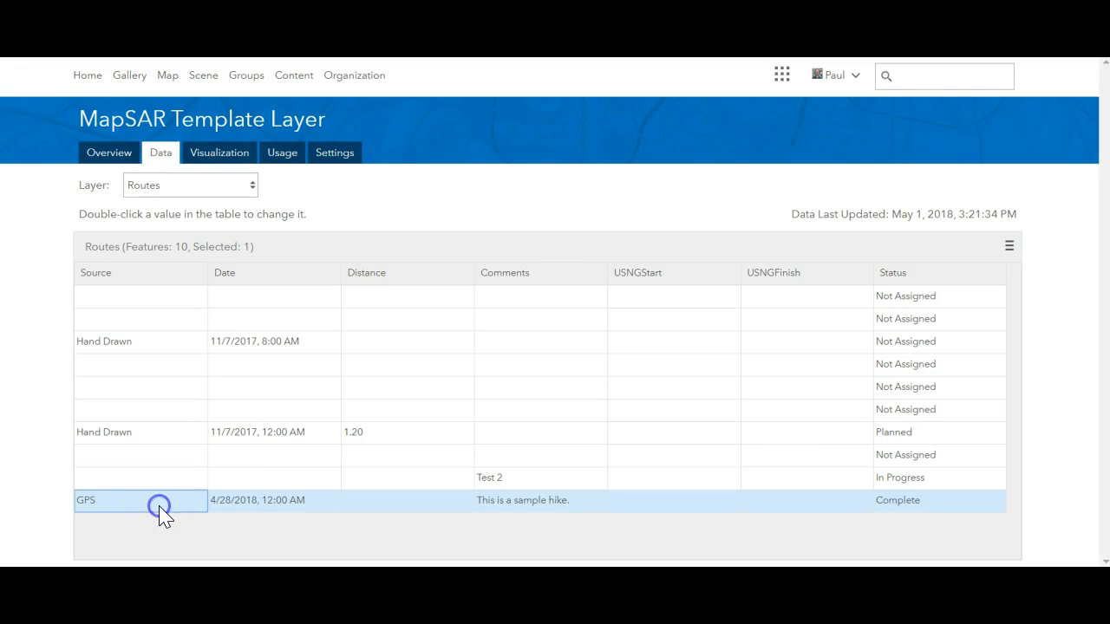